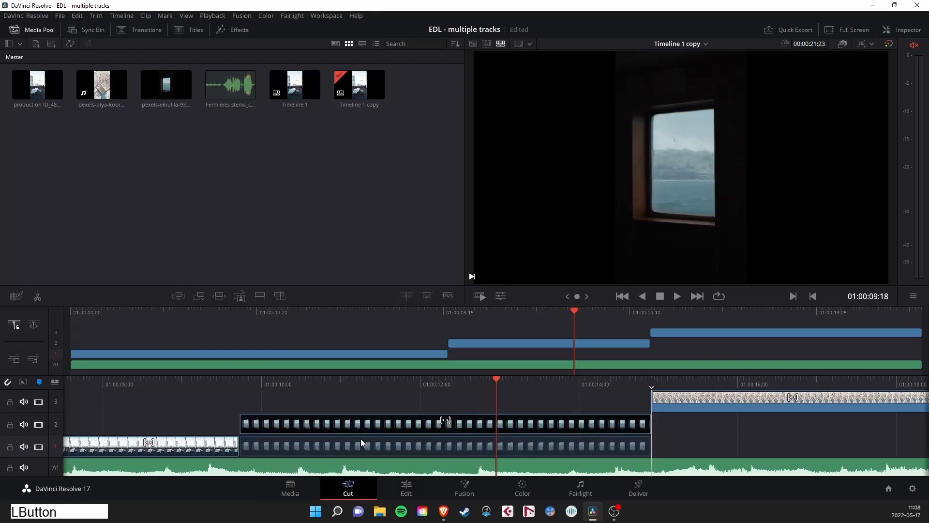
Move the window and book clips down to video track 1, placing all video clips on a single track
left_click_drag(676, 405, 673, 441)
scroll(610, 416, "right", 5, "ctrl")
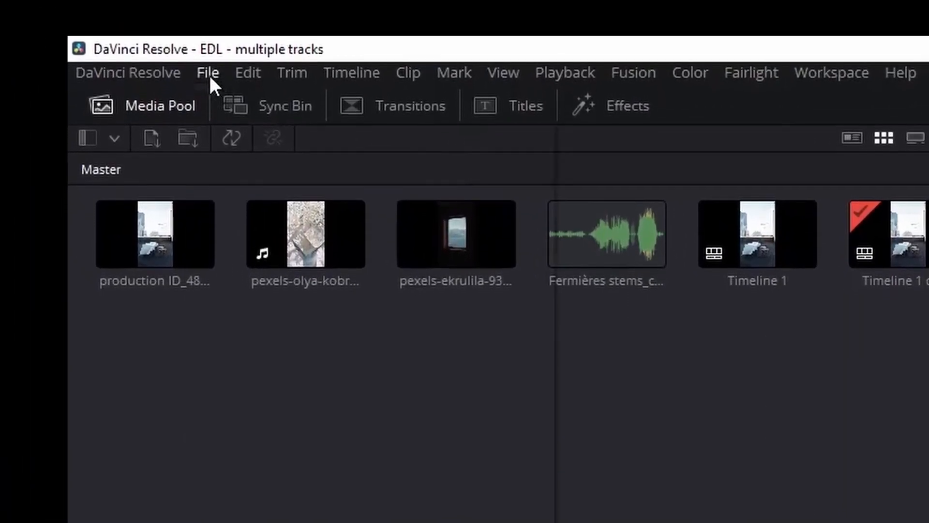
Start a timeline export and choose the EDL VIDEO folder on Documents (K:) as the destination
left_click(209, 73)
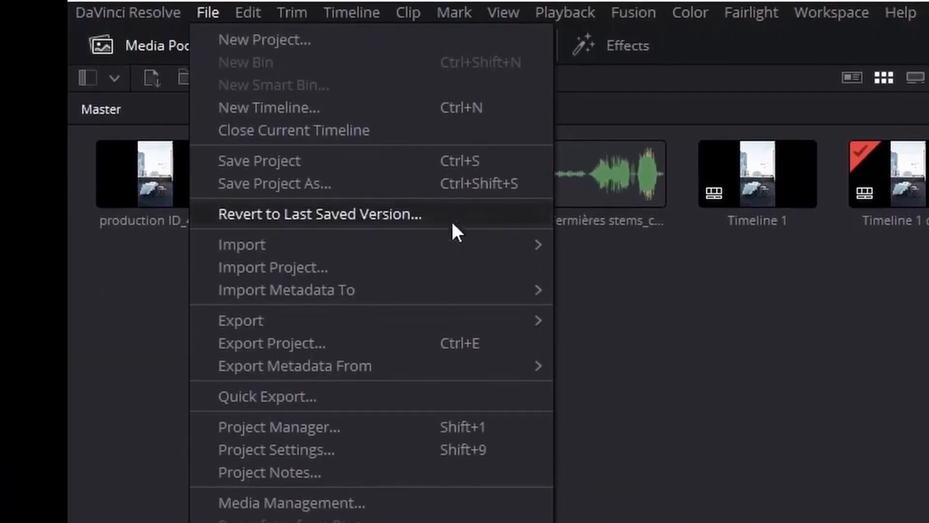
mouse_move(512, 315)
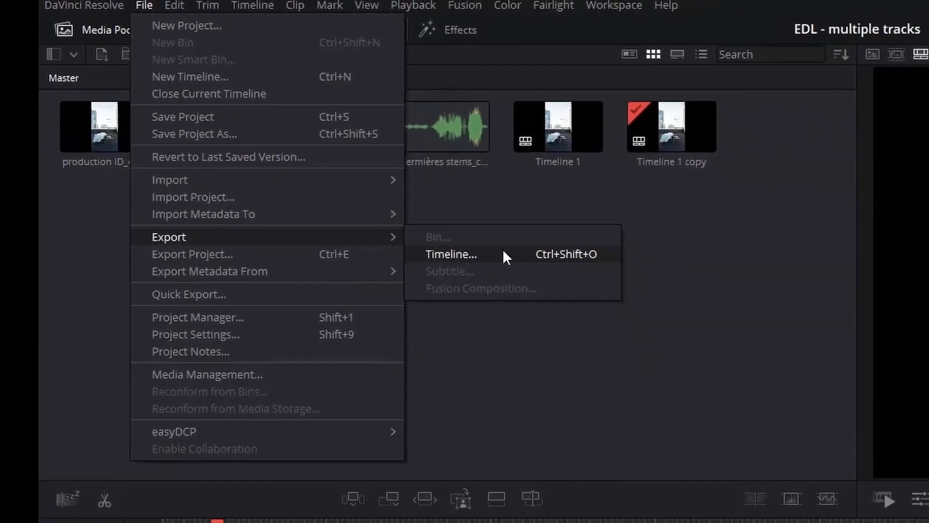
left_click(506, 256)
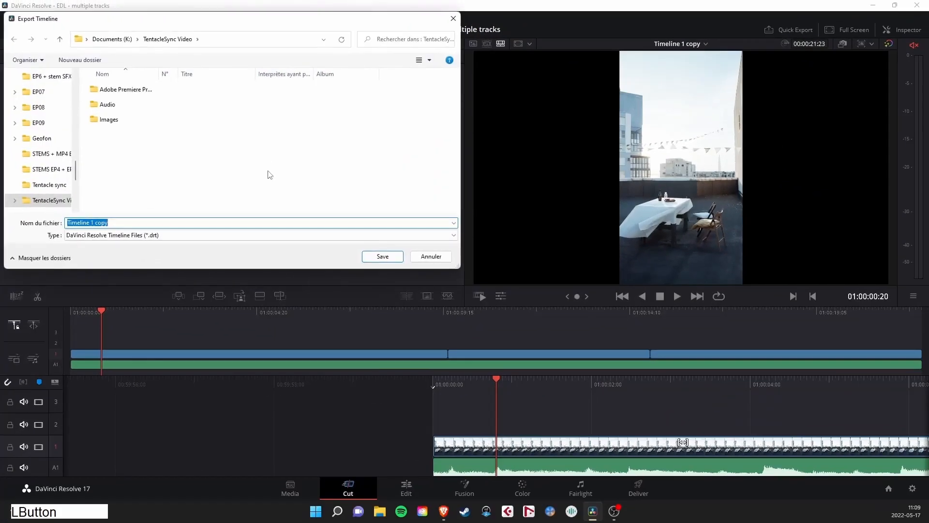
left_click(112, 39)
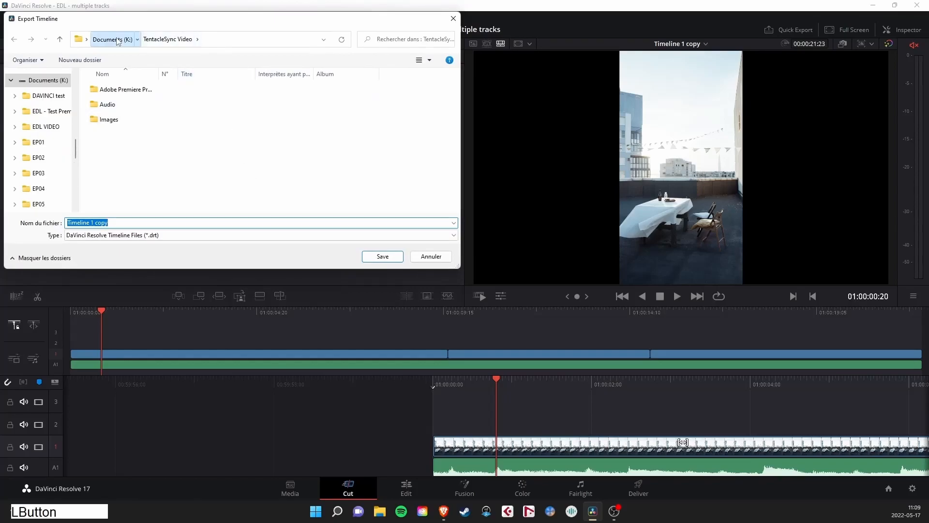
double_click(134, 120)
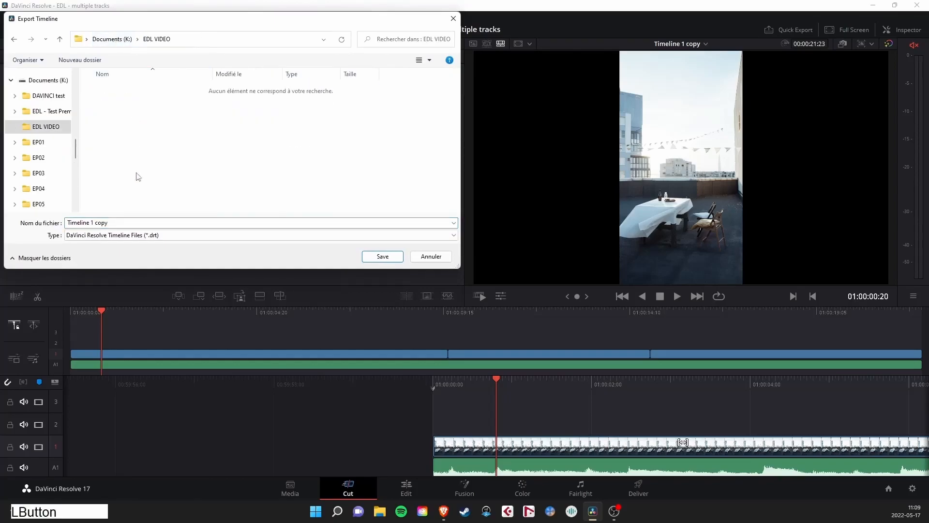
Name the export file "Timeline 1_EDL -1.1"
left_click(121, 224)
left_click(122, 223)
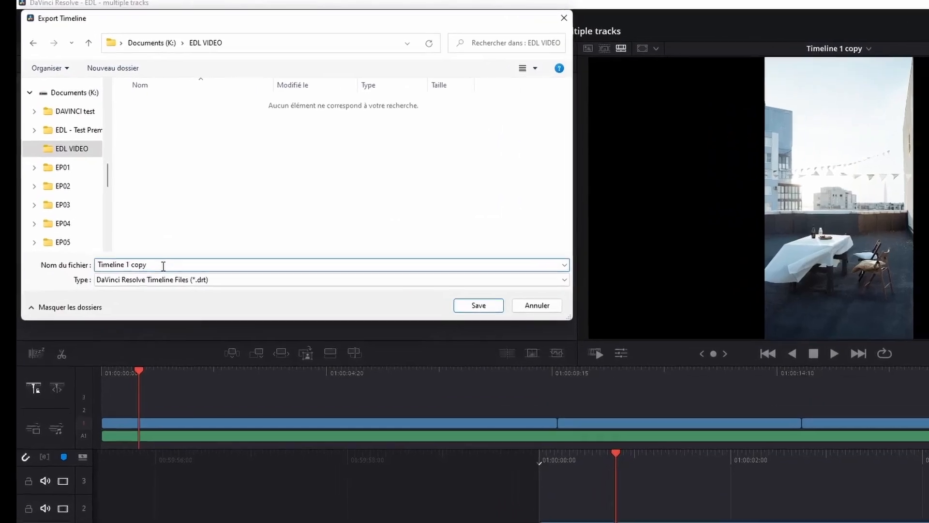
key("BackSpace")
key("BackSpace")
key("BackSpace")
key("BackSpace")
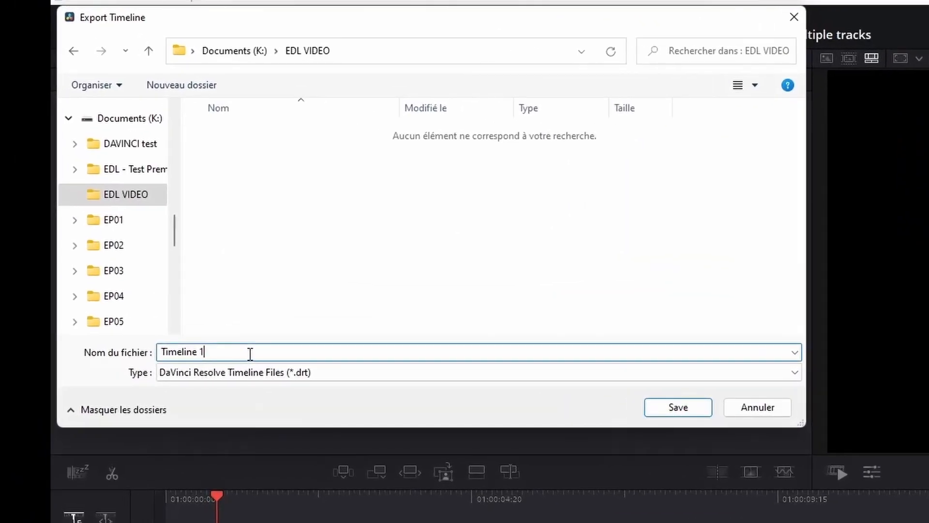
type("_EDL")
Set the export type to EDL Files (*.edl) and save the file
left_click(324, 377)
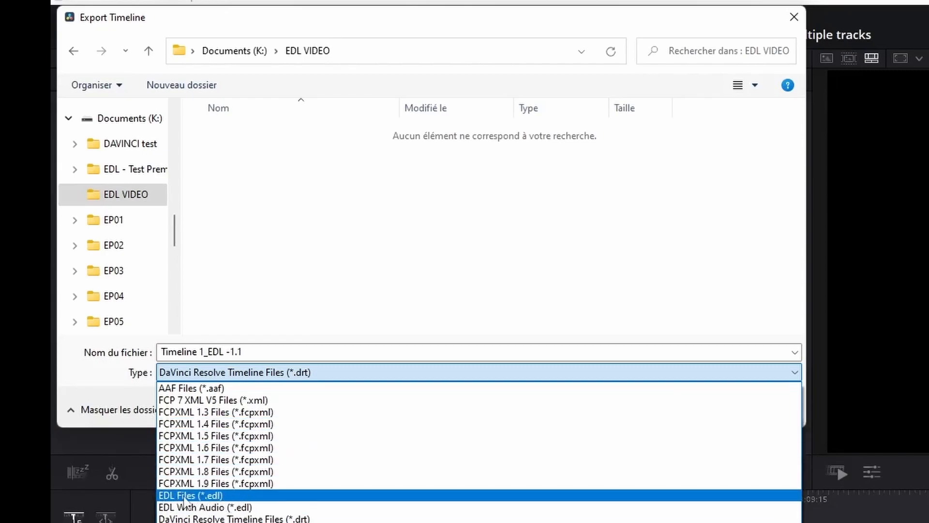
left_click(252, 496)
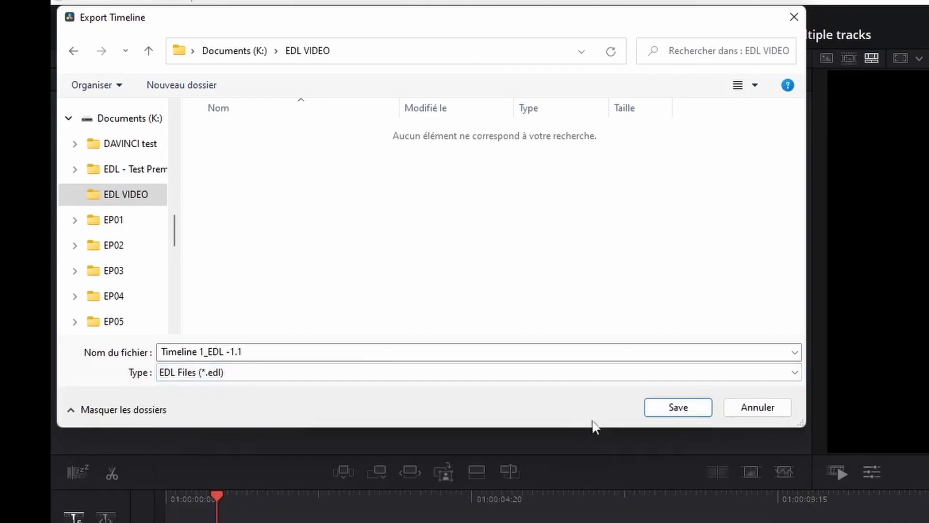
left_click(663, 408)
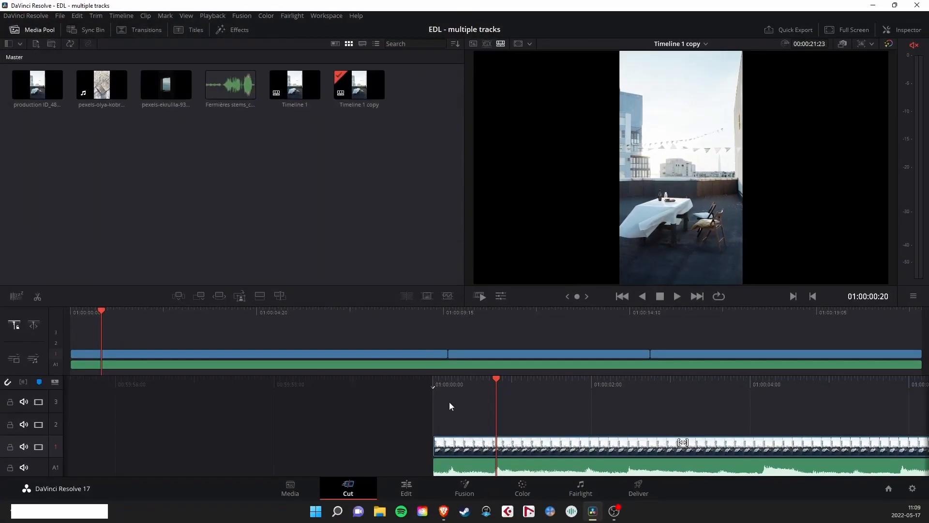
Shorten the window clip by trimming its end to about 01:00:12:12, with the book clip following directly after it
left_click_drag(495, 378, 65, 393)
left_click_drag(601, 385, 221, 405)
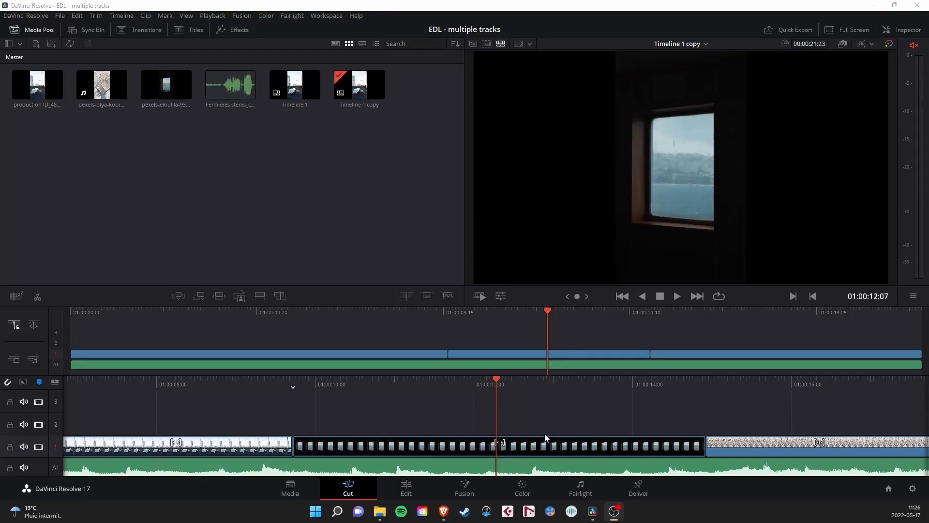
left_click(629, 443)
left_click_drag(699, 444, 503, 448)
left_click(560, 452)
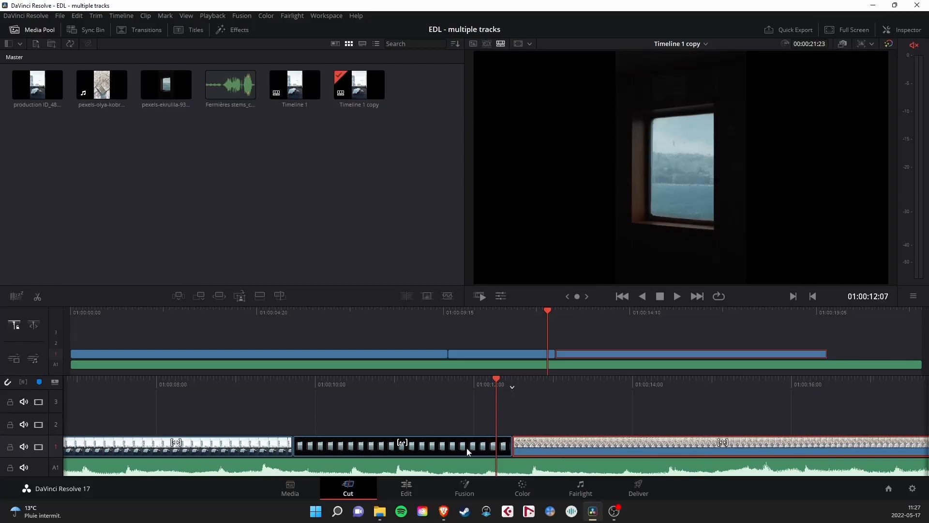
Move the window clip behind the book clip at the end of video track 1, leaving no gap between clips
left_click_drag(309, 447, 831, 355)
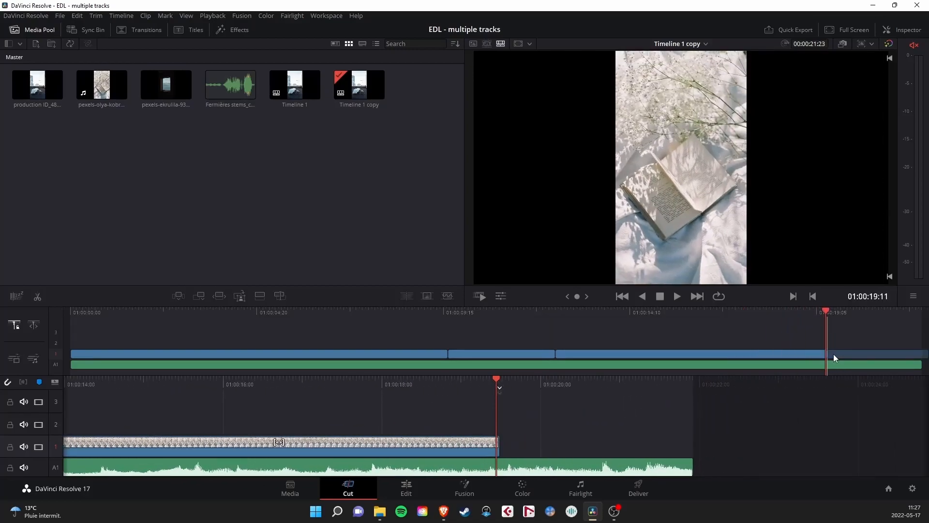
left_click_drag(770, 355, 666, 362)
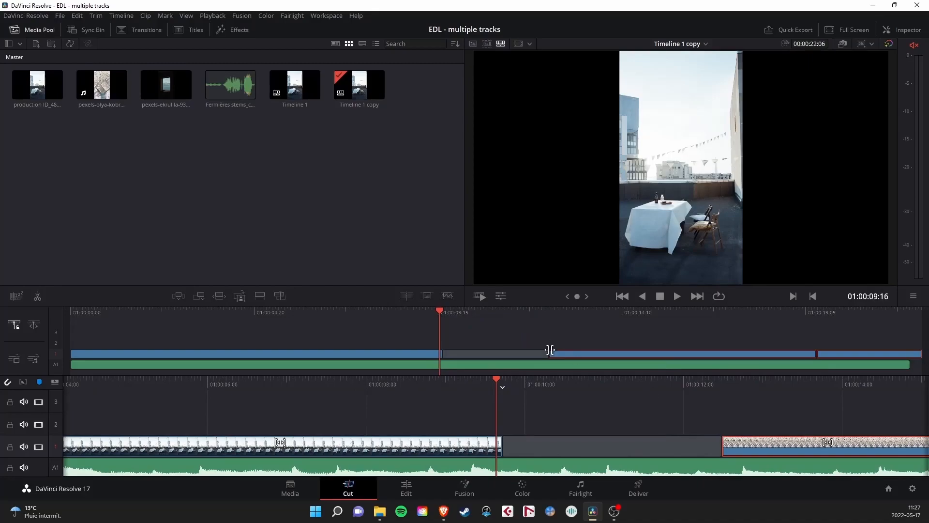
left_click_drag(566, 354, 457, 356)
left_click_drag(849, 356, 744, 356)
key("Delete")
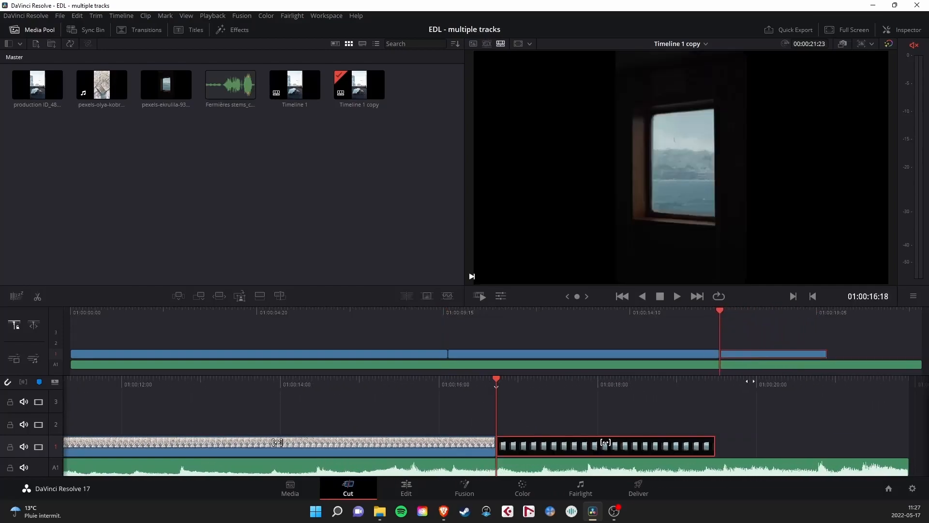
Trim the audio clip's end to line up with the last video clip and return the playhead to 01:00:00:00
left_click_drag(907, 467, 717, 467)
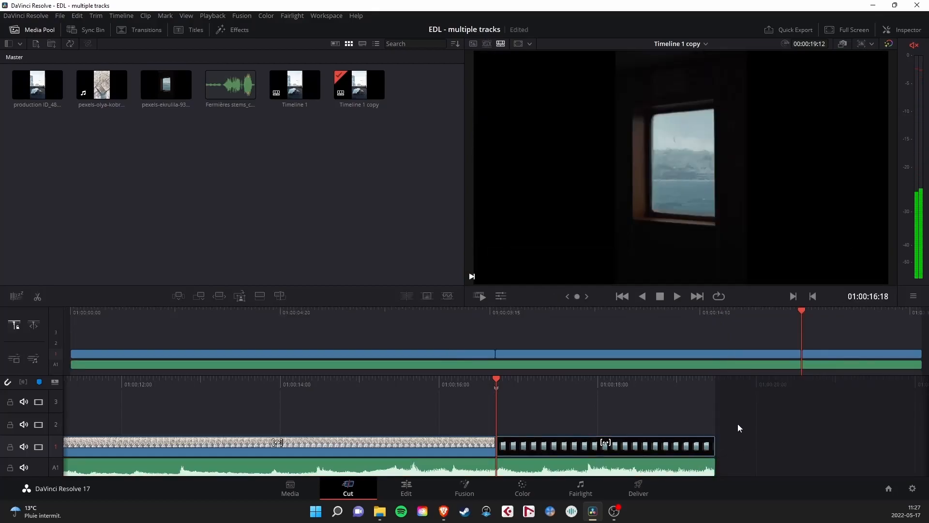
left_click_drag(161, 312, 69, 313)
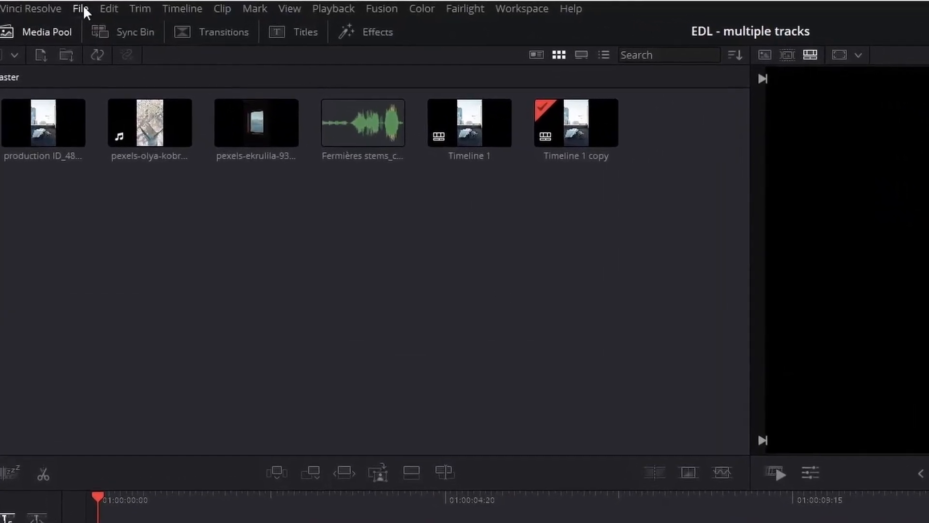
Start exporting the revised timeline to the EDL VIDEO folder with the type EDL Files (*.edl)
left_click(60, 15)
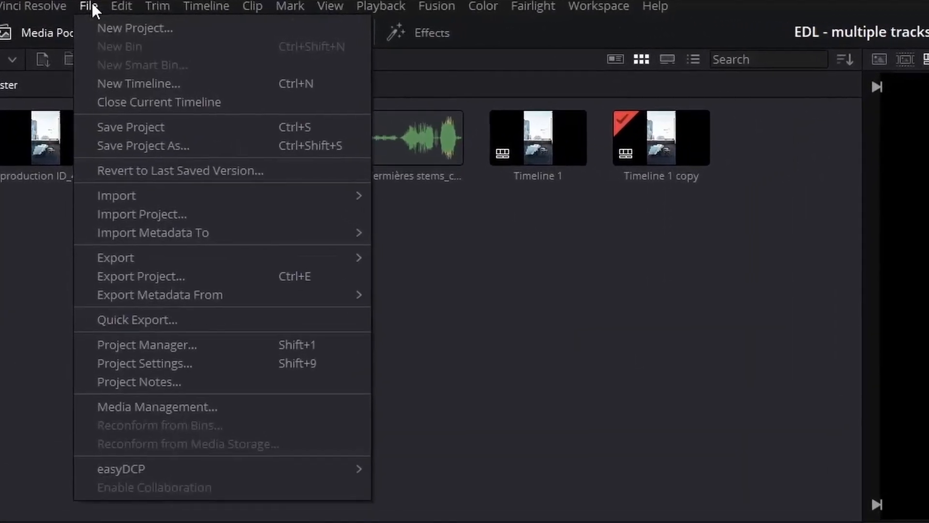
left_click(443, 287)
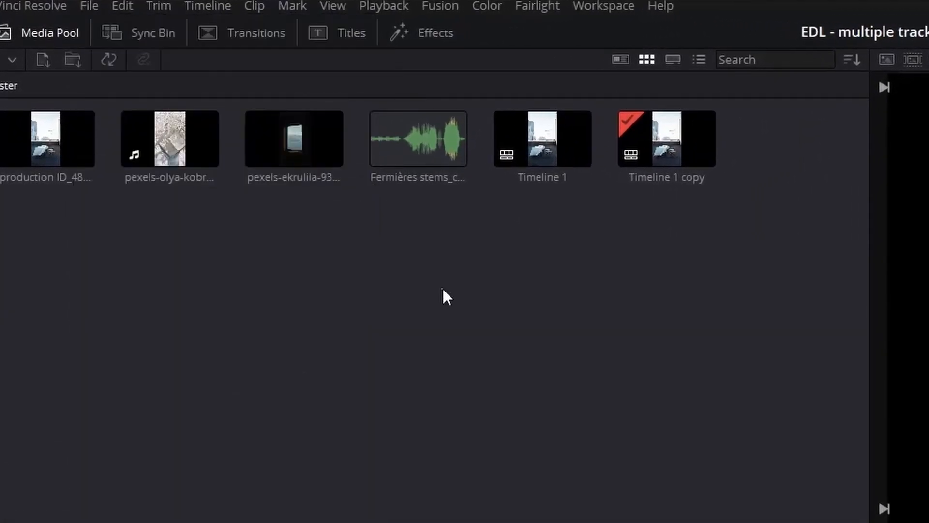
left_click(93, 6)
mouse_move(227, 261)
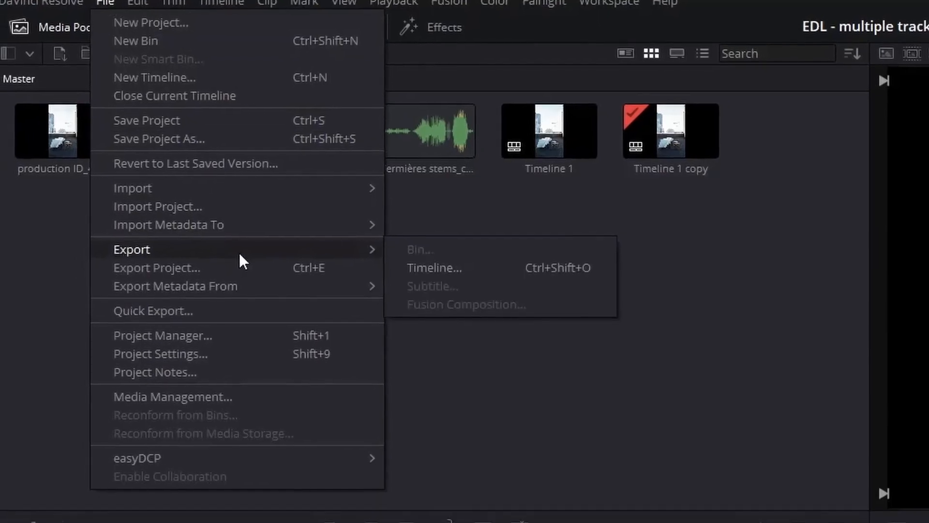
left_click(409, 267)
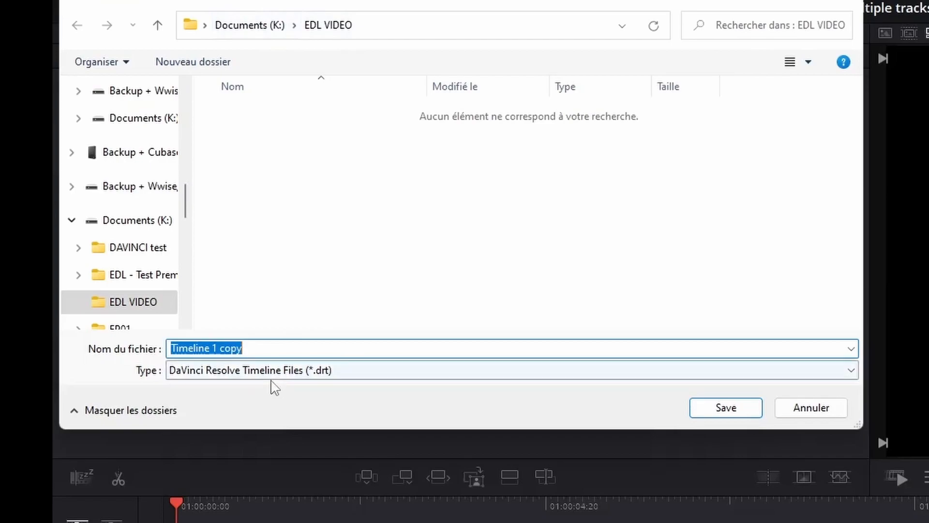
left_click(271, 379)
left_click(256, 496)
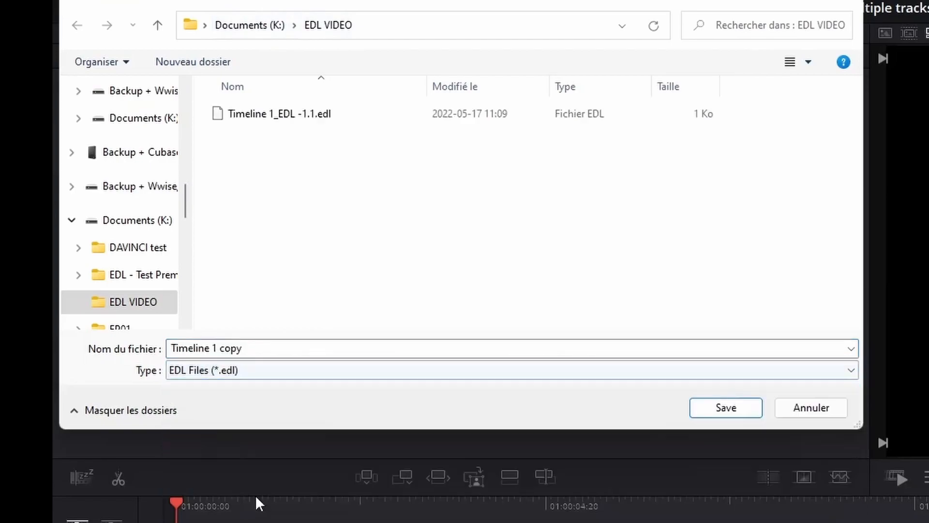
Name the export "Timeline 1_EDL - 1.2" and save it
left_click(253, 344)
left_click(256, 345)
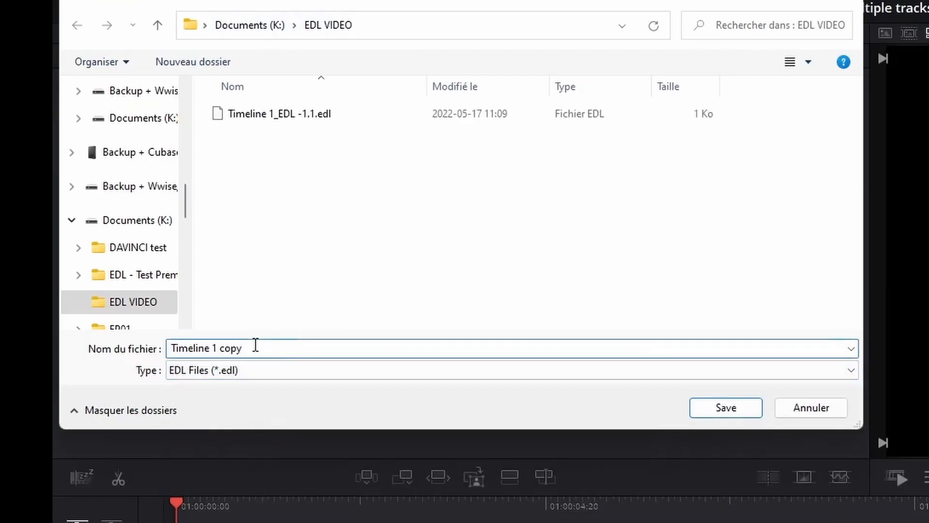
key("BackSpace")
key("BackSpace")
key("BackSpace")
key("BackSpace")
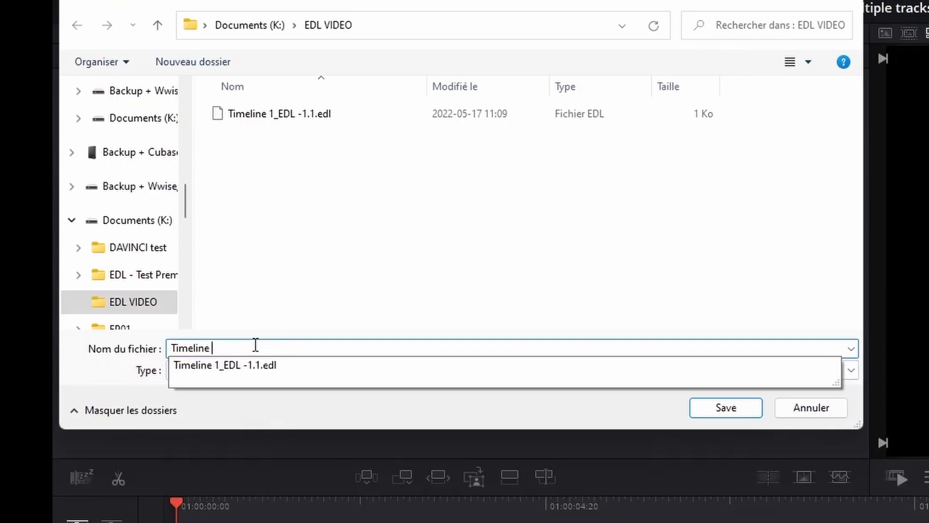
type("1_EDL - 1.2")
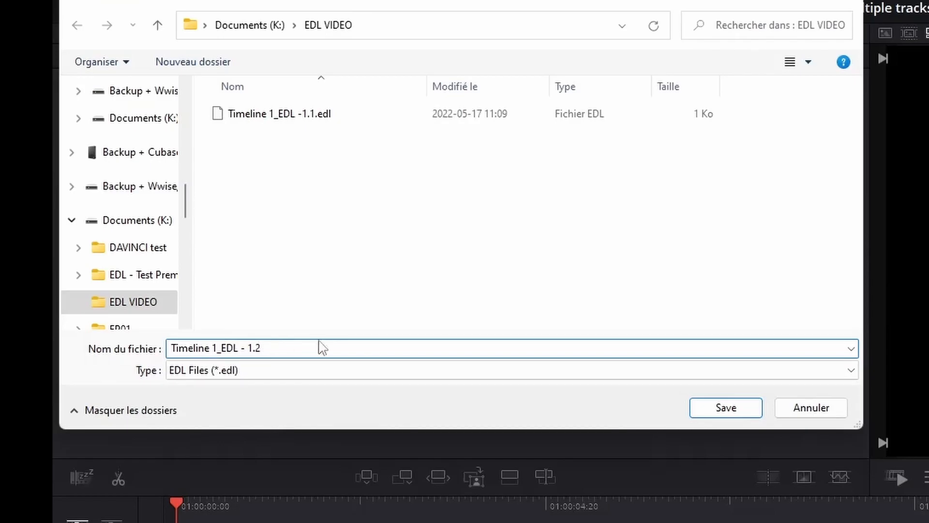
left_click(701, 405)
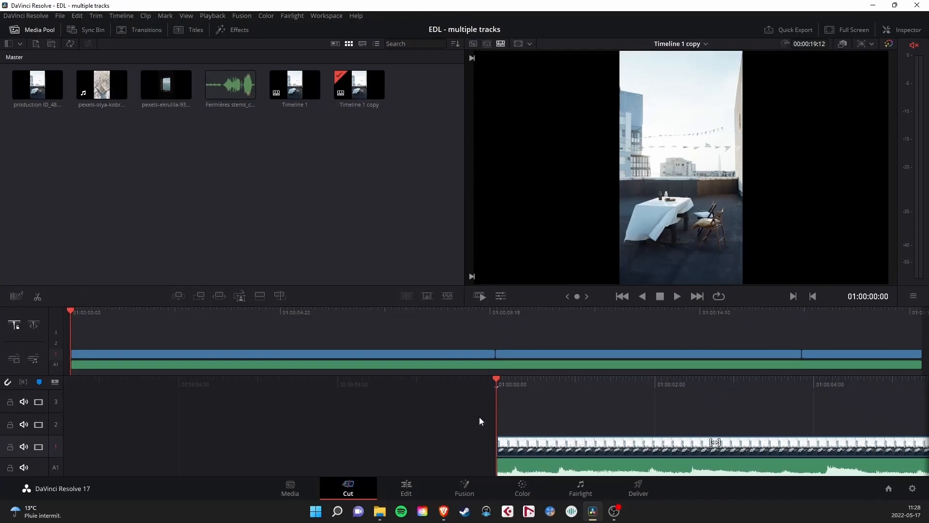
Switch to File Explorer and check the exported EDL files in the EDL VIDEO folder
left_click(380, 511)
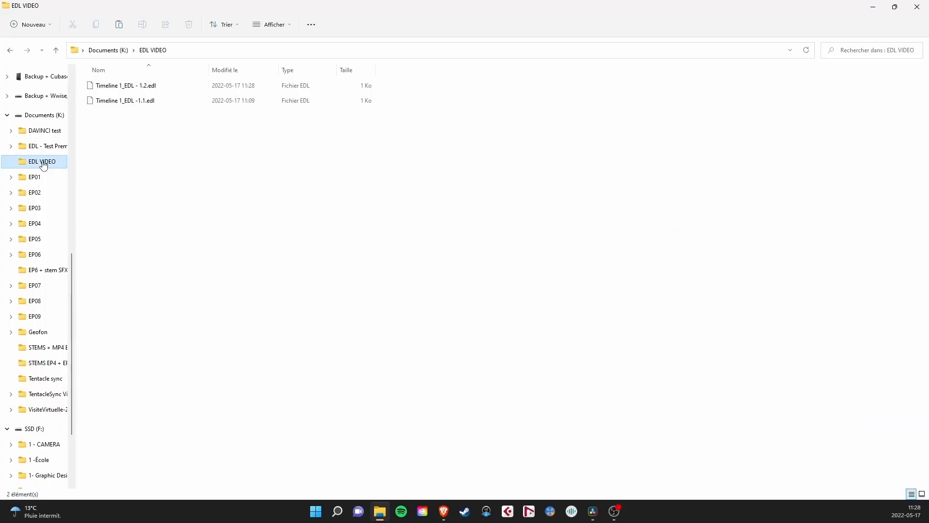
left_click_drag(184, 128, 148, 87)
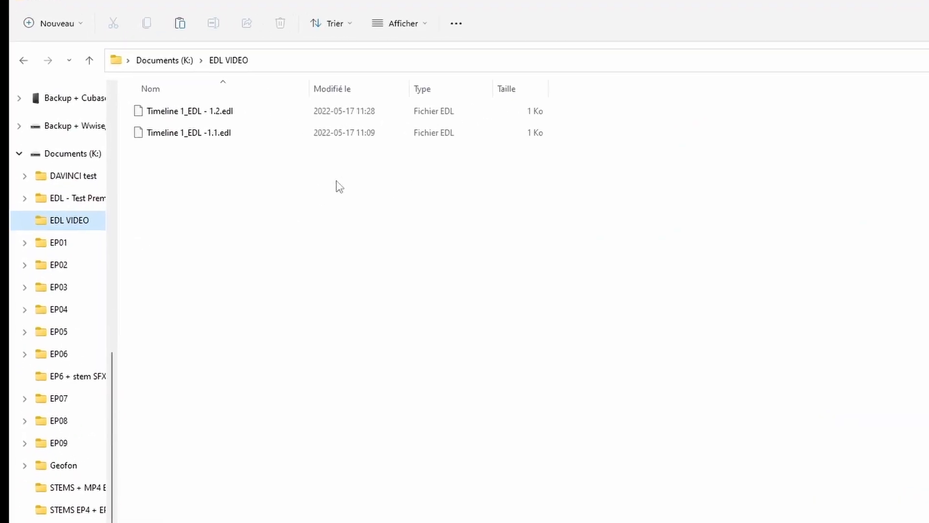
left_click_drag(283, 133, 283, 132)
left_click(309, 191)
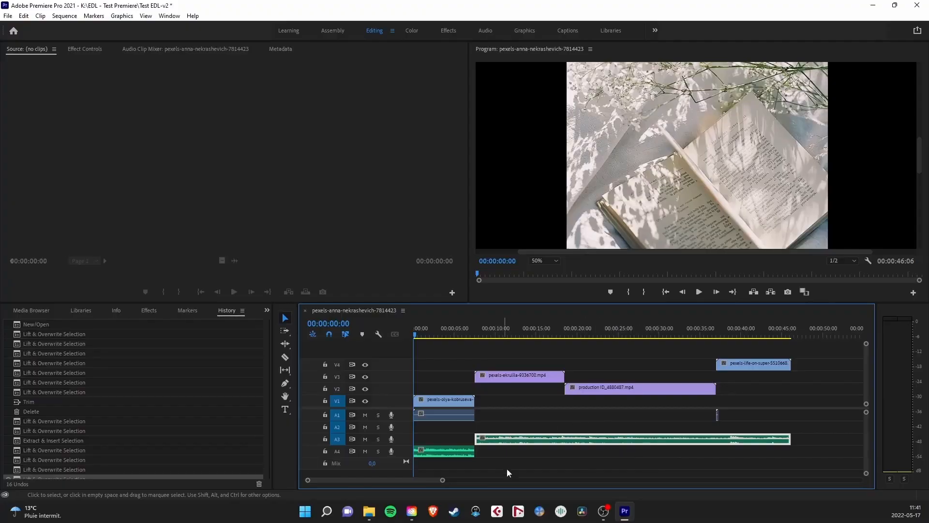
In Premiere Pro, move the long audio clip from A3 to A4 and all upper-track video clips straight down onto V1
left_click(562, 470)
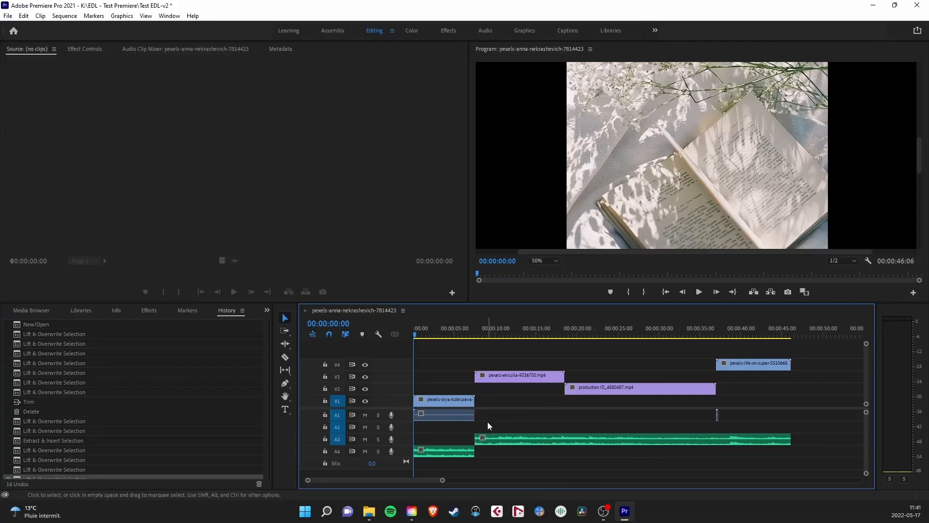
left_click_drag(529, 440, 529, 446)
left_click_drag(520, 375, 520, 399)
left_click_drag(605, 389, 605, 400)
left_click_drag(724, 364, 725, 400)
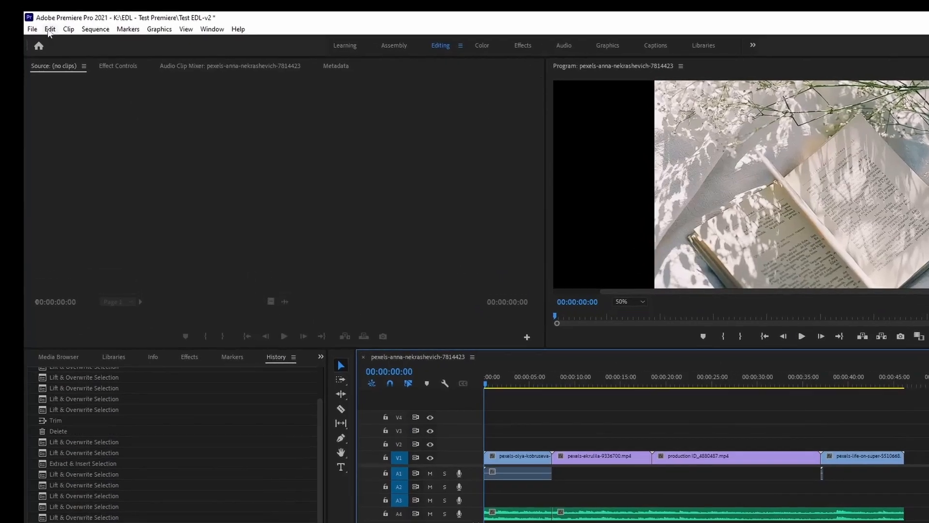
Export the sequence as a Final Cut Pro XML named "Timeline Premiere - 2.1" in the EDL VIDEO folder
left_click(8, 15)
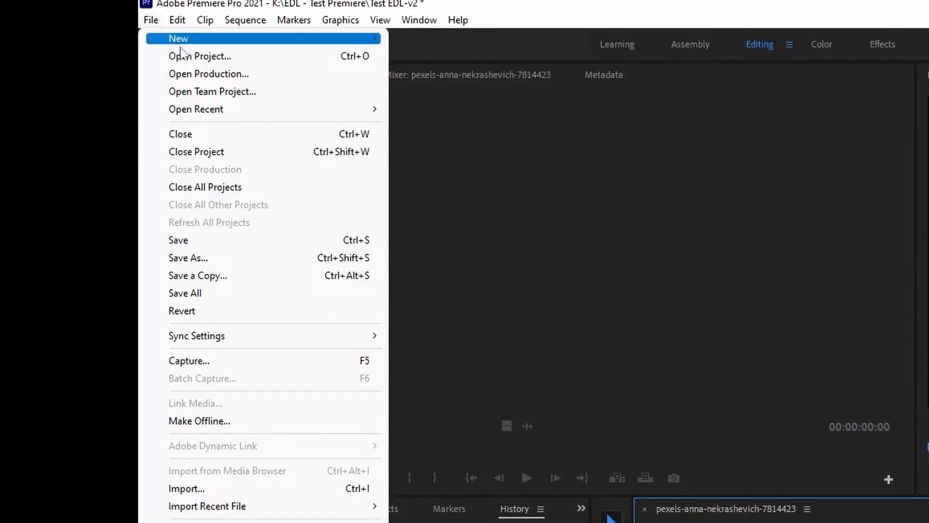
mouse_move(291, 339)
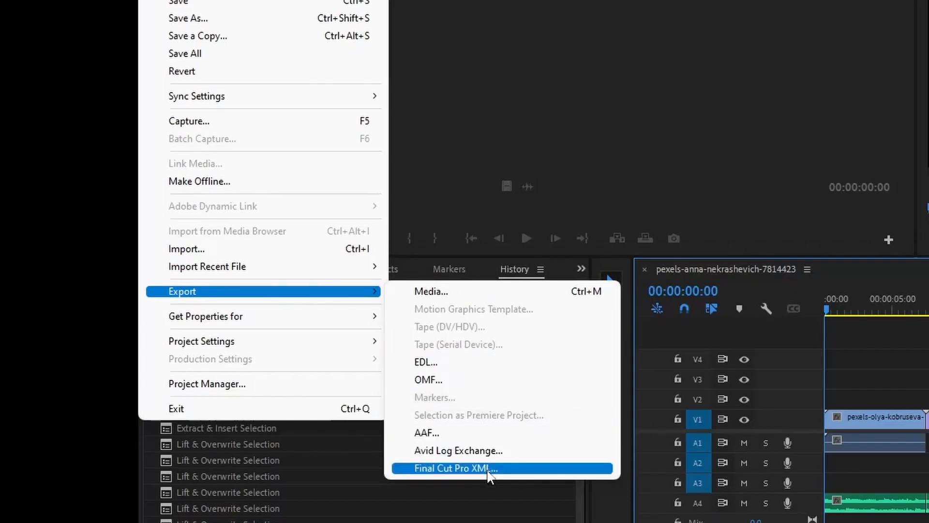
left_click(515, 471)
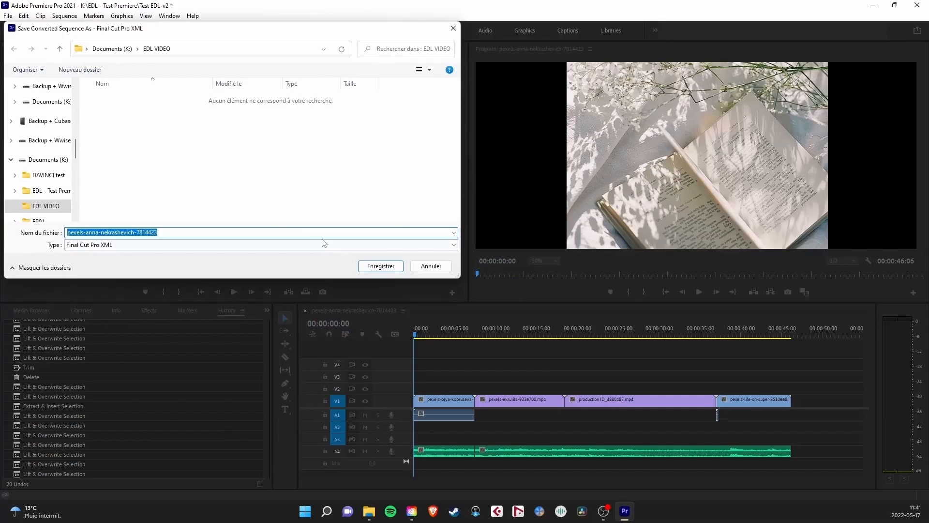
left_click(90, 221)
double_click(102, 232)
key("ctrl+a")
type("Timeline 2")
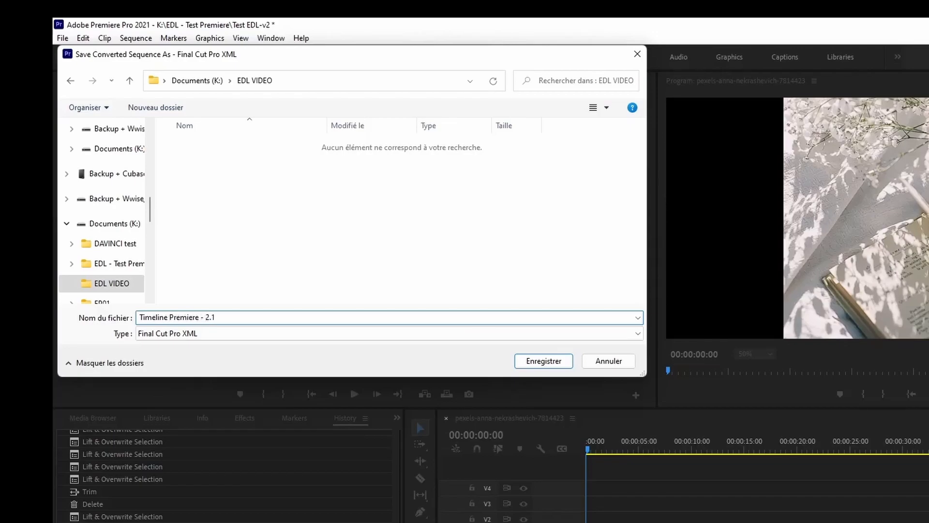
key("ctrl+a")
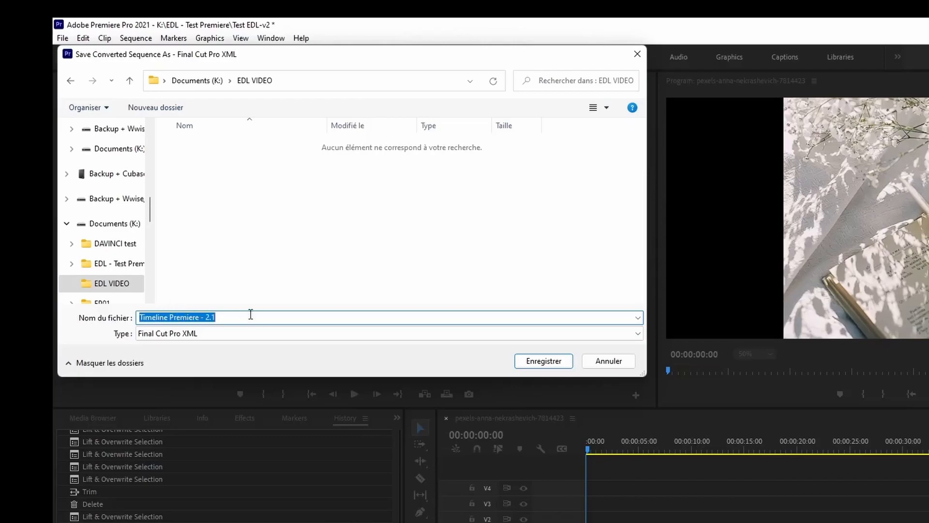
left_click(532, 362)
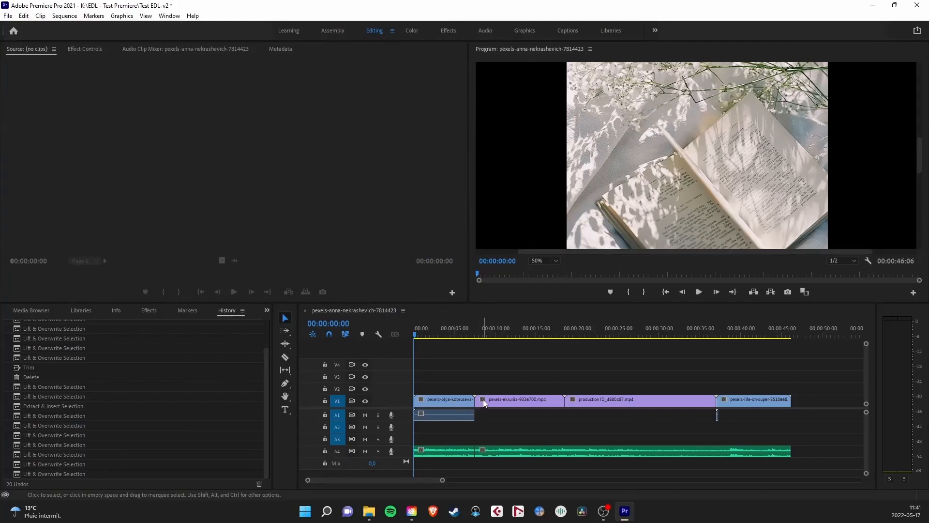
Reorder the V1 clips so production ID_4880487.mp4 comes directly before pexels-ekrulila-9336700.mp4
left_click(484, 402)
left_click_drag(503, 404, 591, 386)
left_click_drag(673, 402, 564, 404)
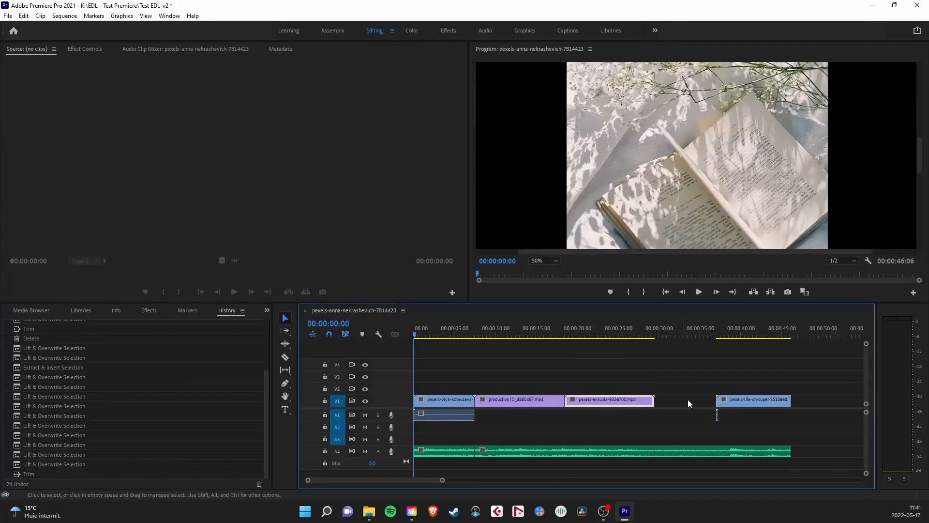
Cut the last clip out of V1 and trim the end of the A4 audio back to the end of the remaining video
left_click(738, 334)
right_click(736, 403)
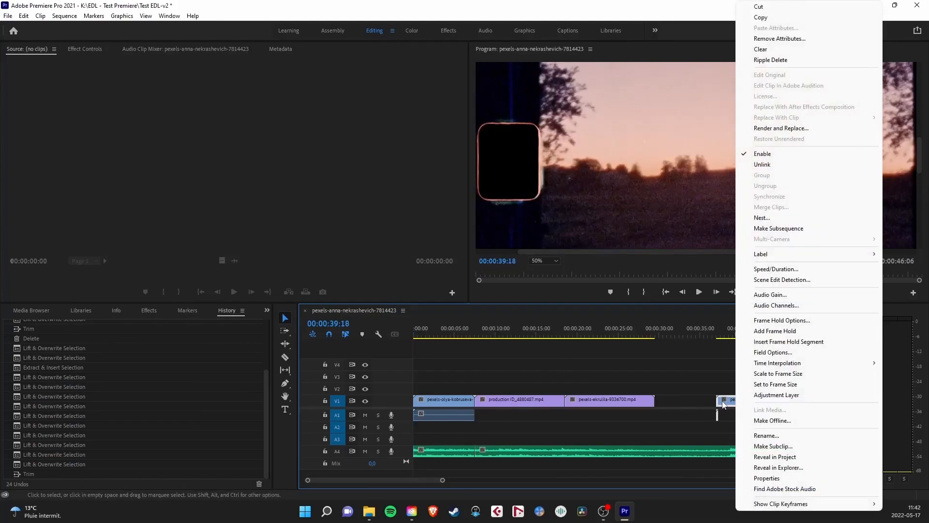
left_click(759, 6)
left_click_drag(790, 450, 653, 447)
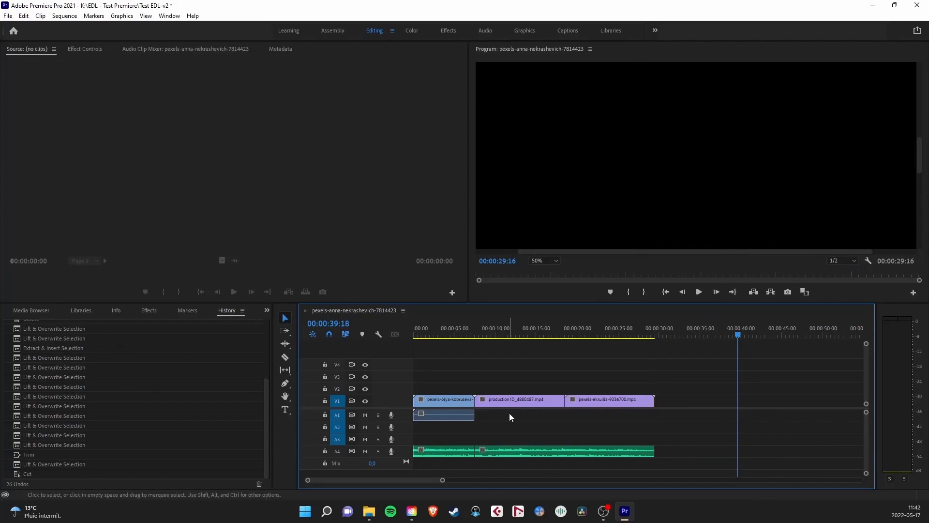
Export the revised sequence as a Final Cut Pro XML named "Timeline Premiere - 2.2" in the EDL VIDEO folder
left_click(8, 15)
mouse_move(29, 320)
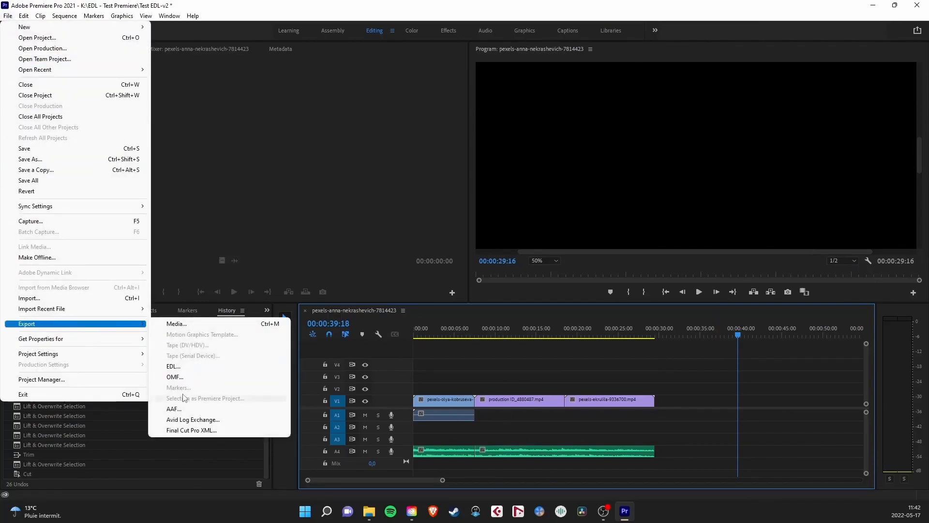
left_click(188, 431)
left_click(165, 99)
left_click(138, 230)
key("ctrl+a")
type("2")
left_click(170, 102)
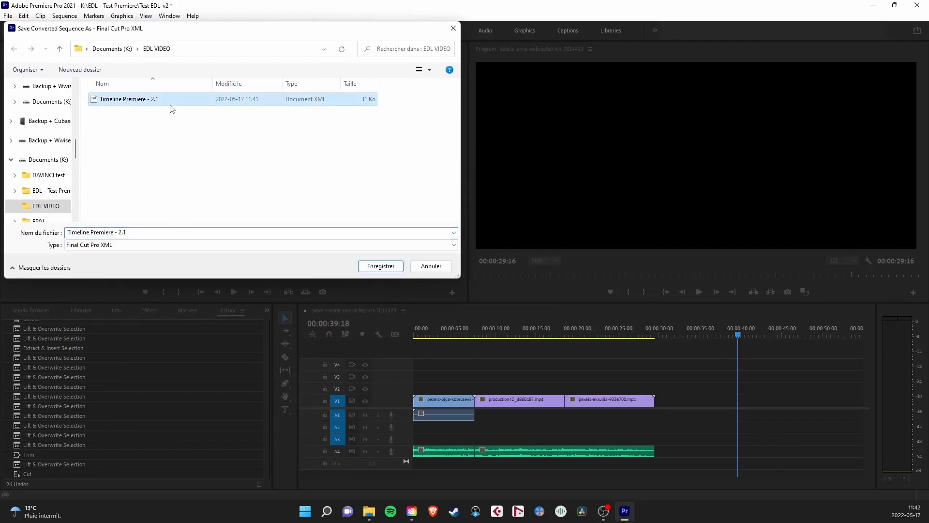
left_click(145, 233)
left_click(145, 233)
key("BackSpace")
type("2")
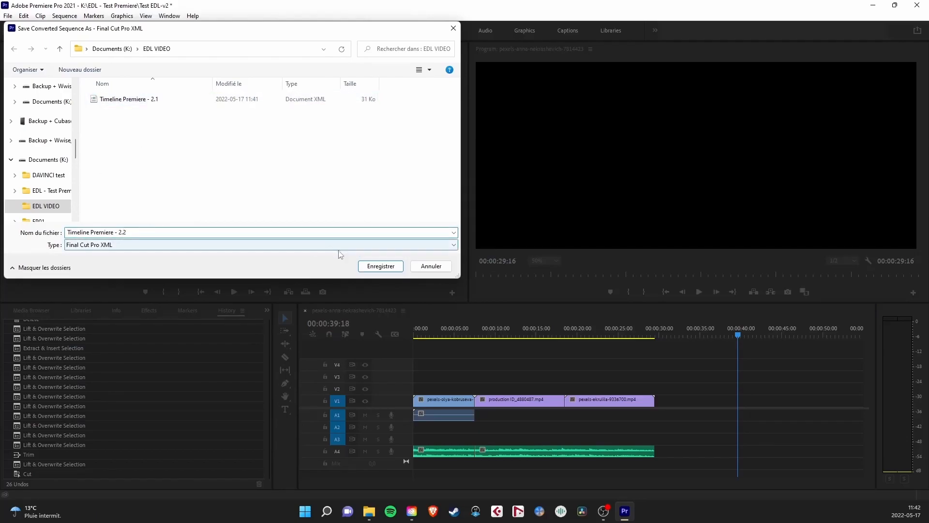
left_click(379, 267)
Switch to File Explorer and check the two exported Premiere XML files in the EDL VIDEO folder
left_click(369, 512)
left_click(334, 469)
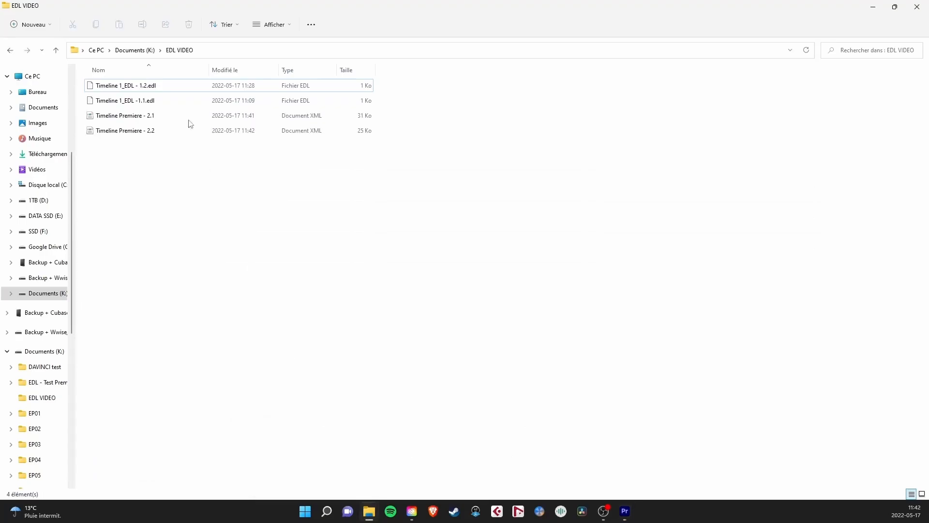
left_click_drag(159, 158, 130, 115)
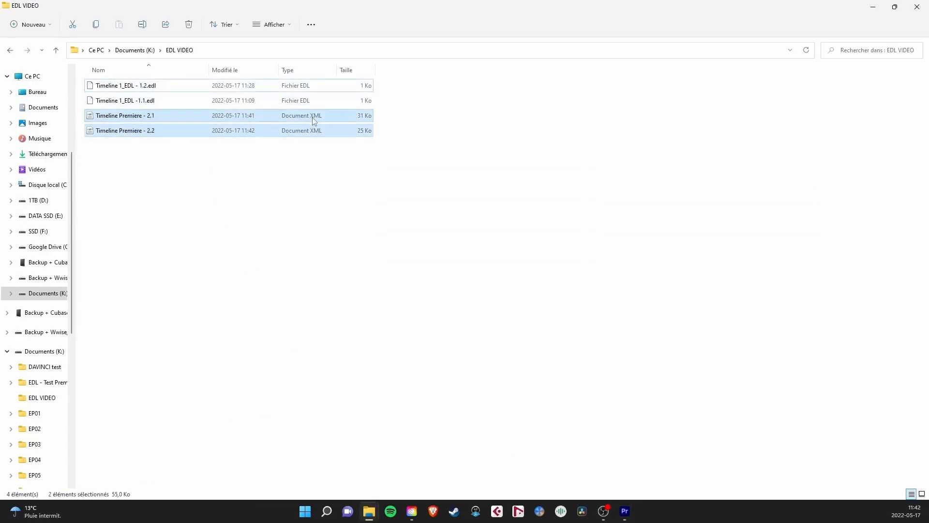
left_click(454, 243)
Switch to the Premiere EDL project in DaVinci Resolve and start importing a timeline
right_click(583, 511)
left_click(584, 469)
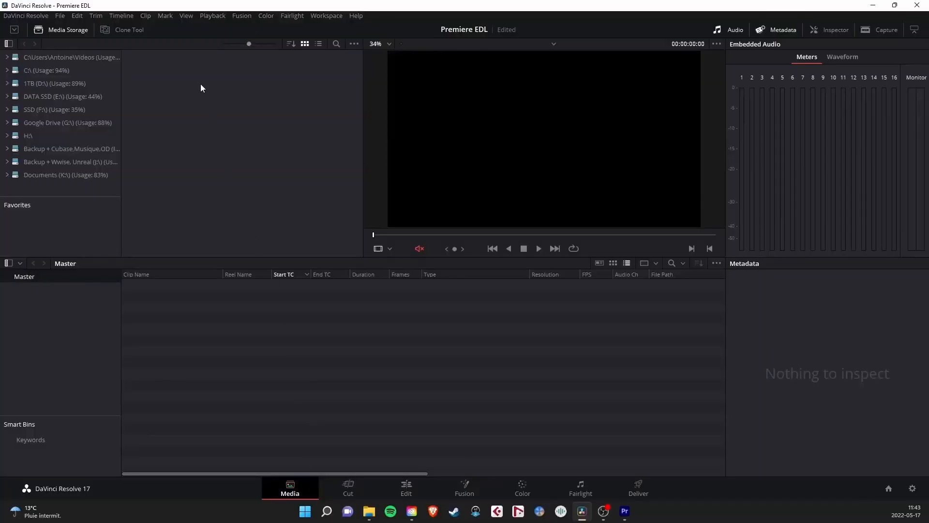
right_click(236, 301)
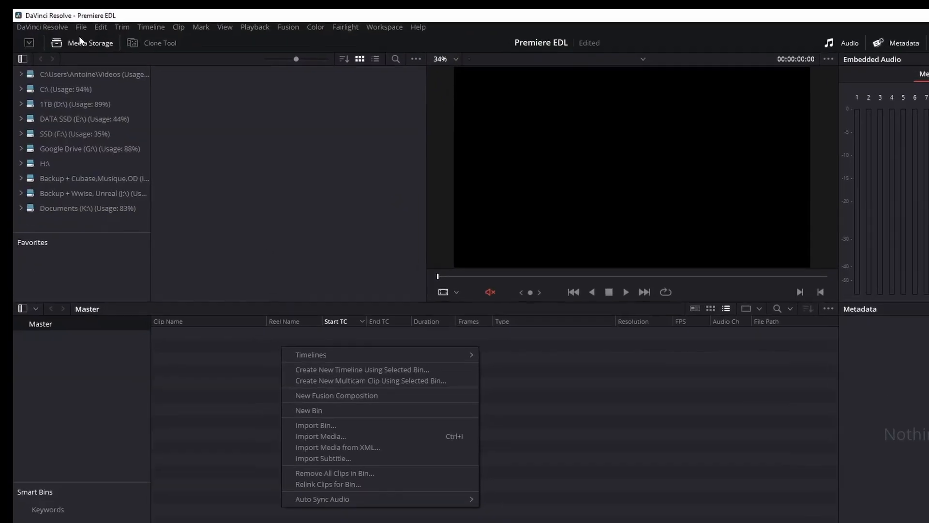
left_click(57, 16)
mouse_move(386, 235)
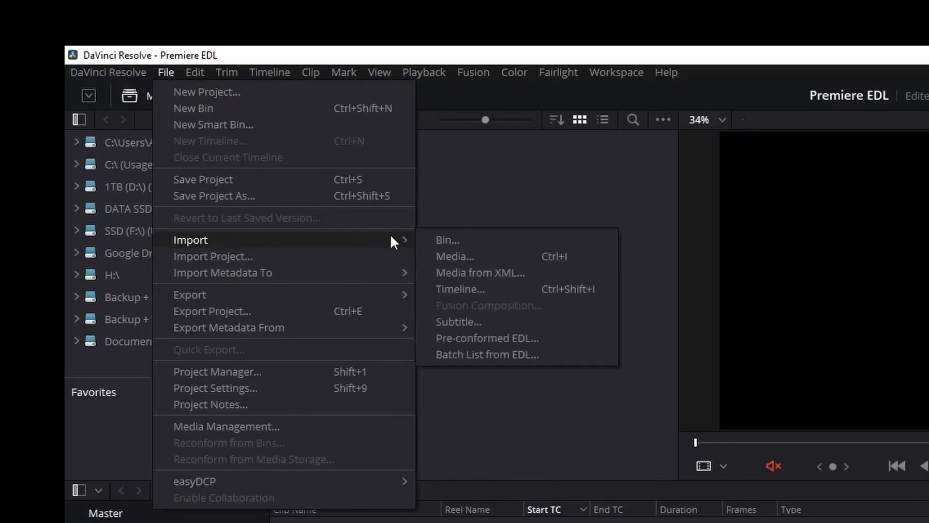
left_click(492, 287)
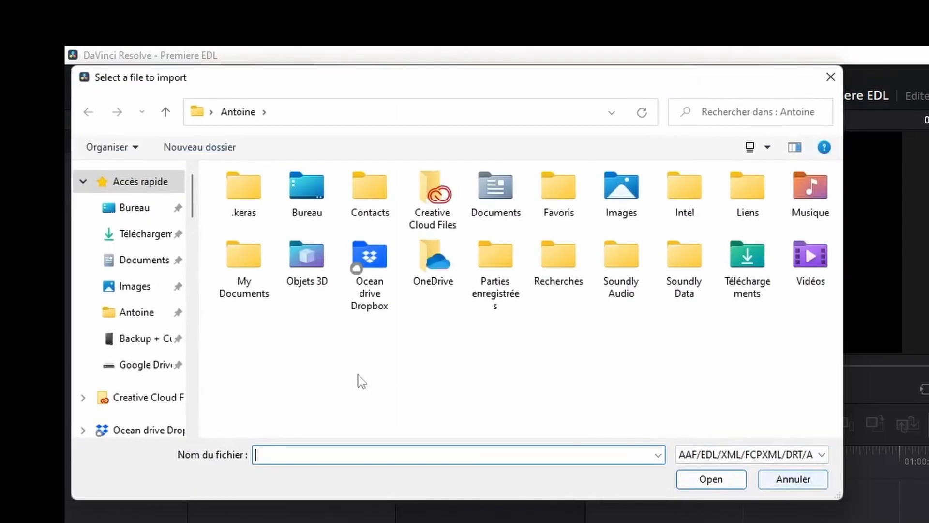
Load "Timeline Premiere - 2.1" from the EDL VIDEO folder on Documents (K:), keeping the default XML import settings
scroll(133, 331, "down", 7)
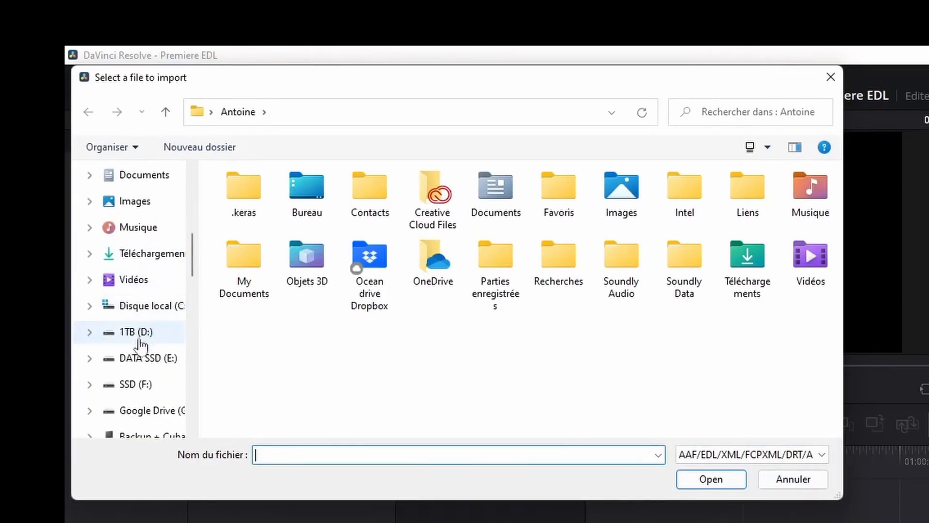
scroll(161, 391, "down", 3)
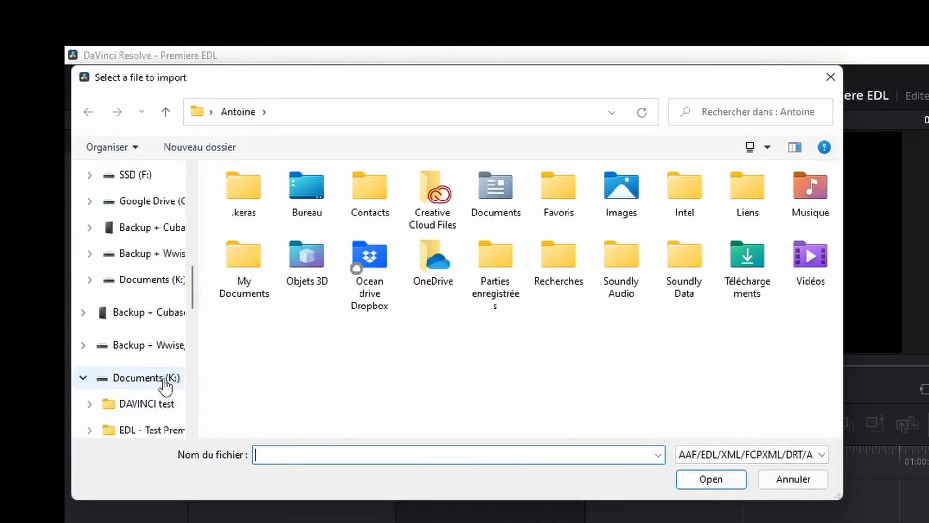
left_click(161, 381)
left_click(262, 242)
double_click(261, 247)
left_click(322, 250)
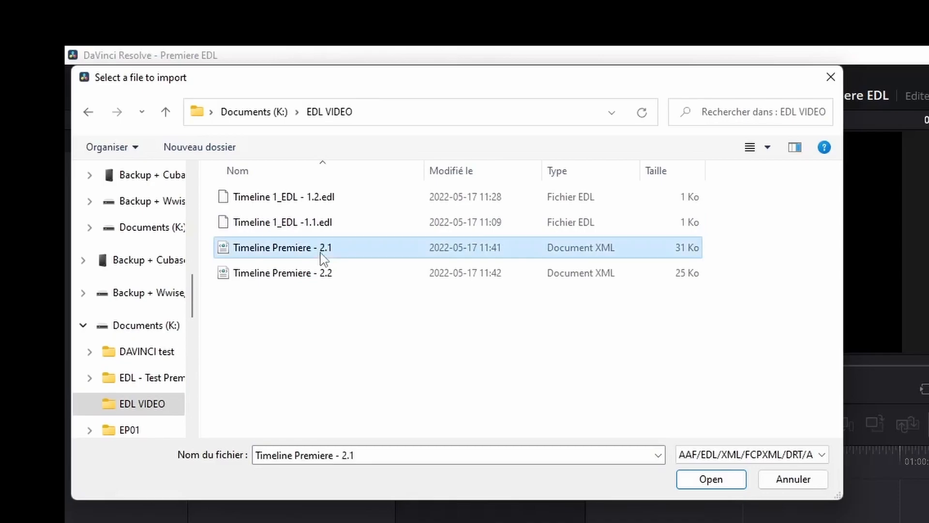
left_click(731, 479)
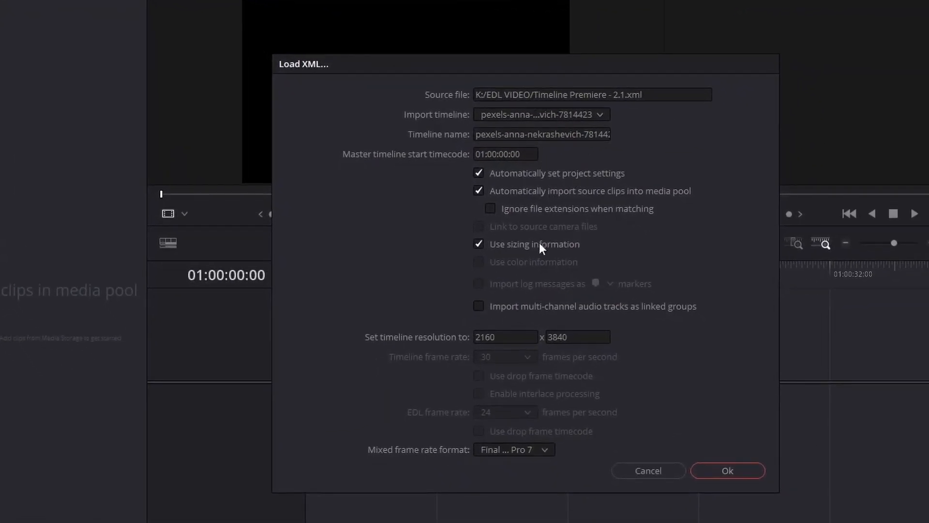
left_click(715, 474)
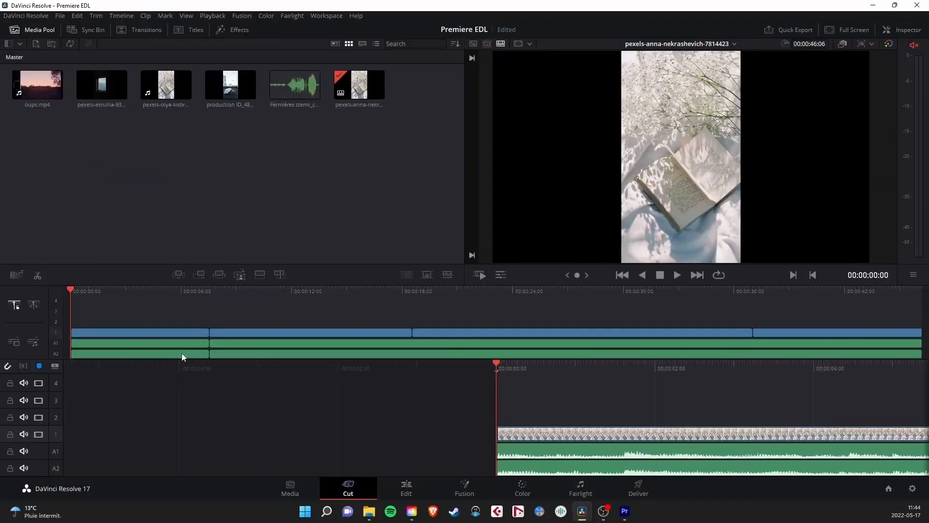
Play the imported timeline with the audio unmuted to check its picture and sound
key("space")
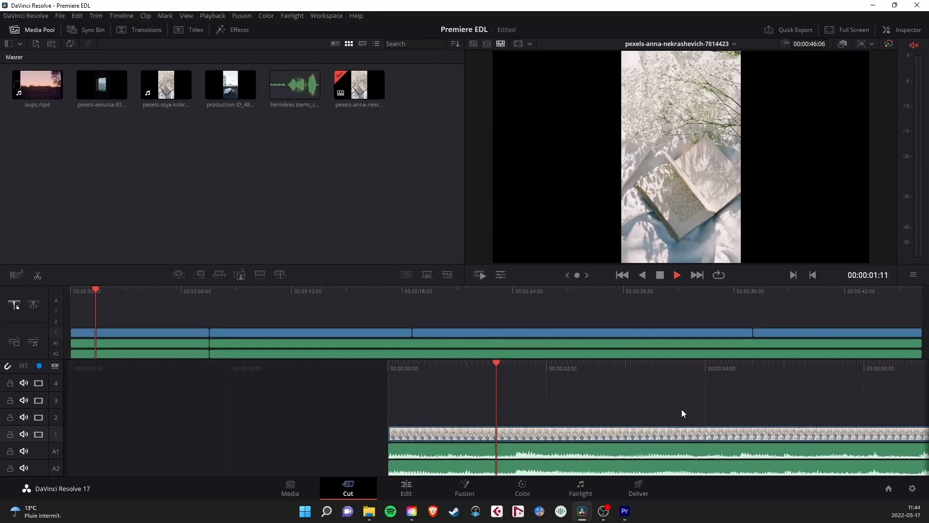
left_click(914, 45)
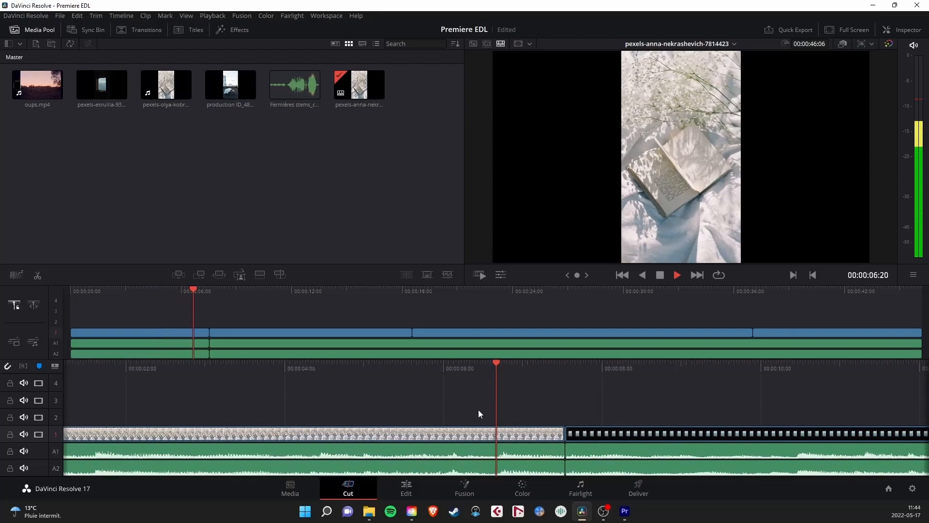
key("space")
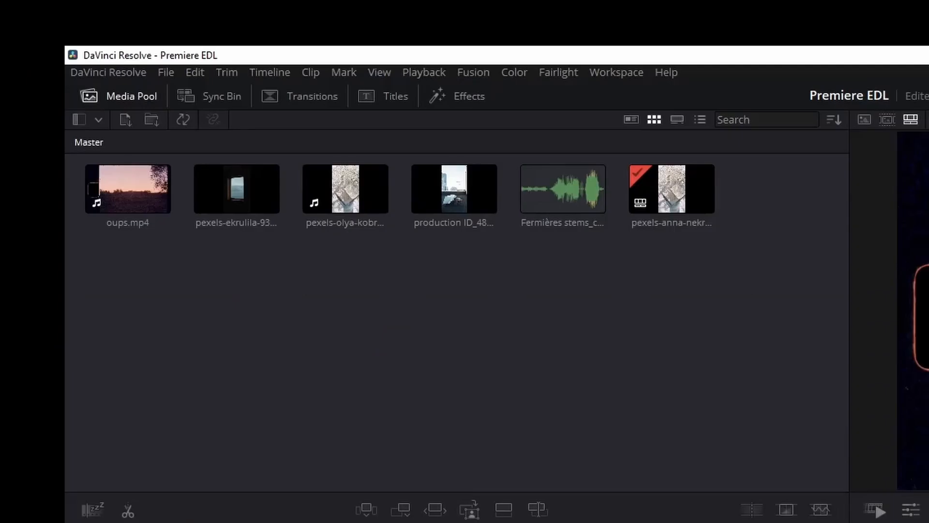
Export the timeline to the EDL VIDEO folder as EDL Files (*.edl) named "Premiere to Davinci - EDL 2.1"
left_click(60, 15)
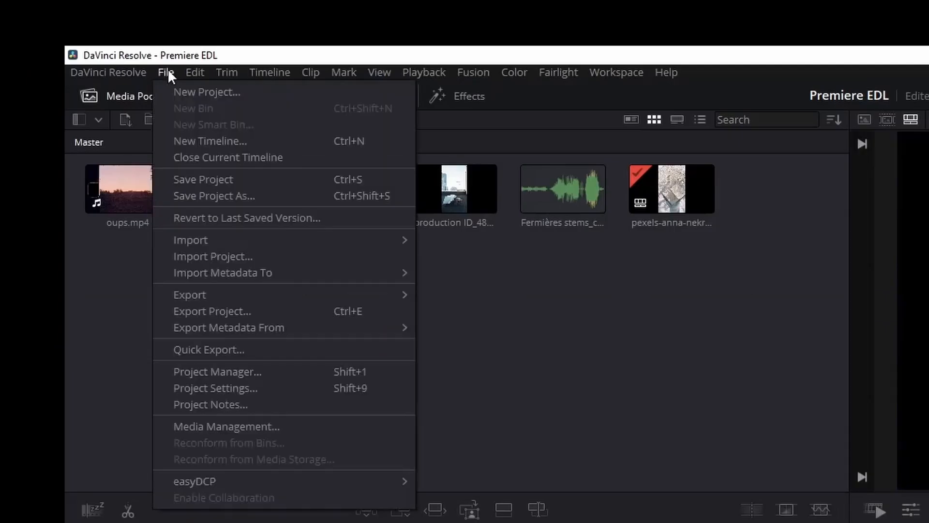
mouse_move(382, 294)
left_click(459, 312)
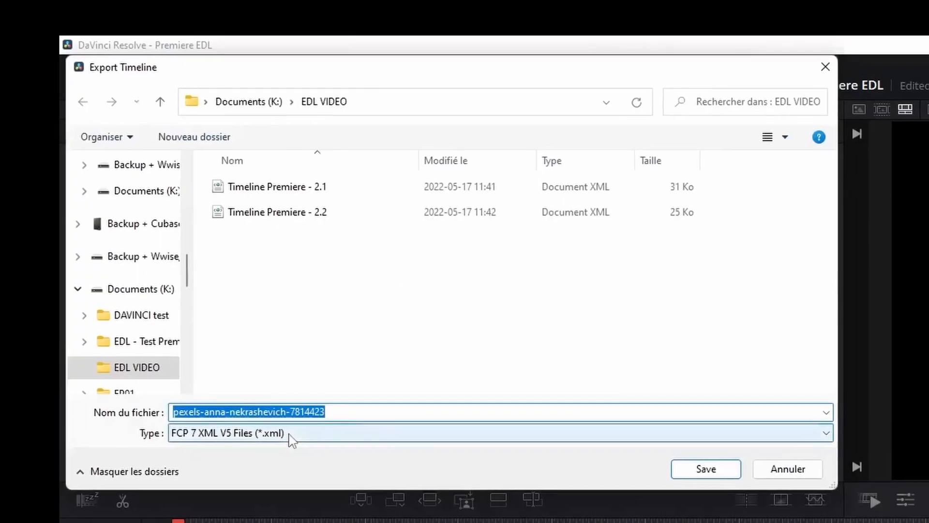
left_click(291, 437)
left_click(210, 497)
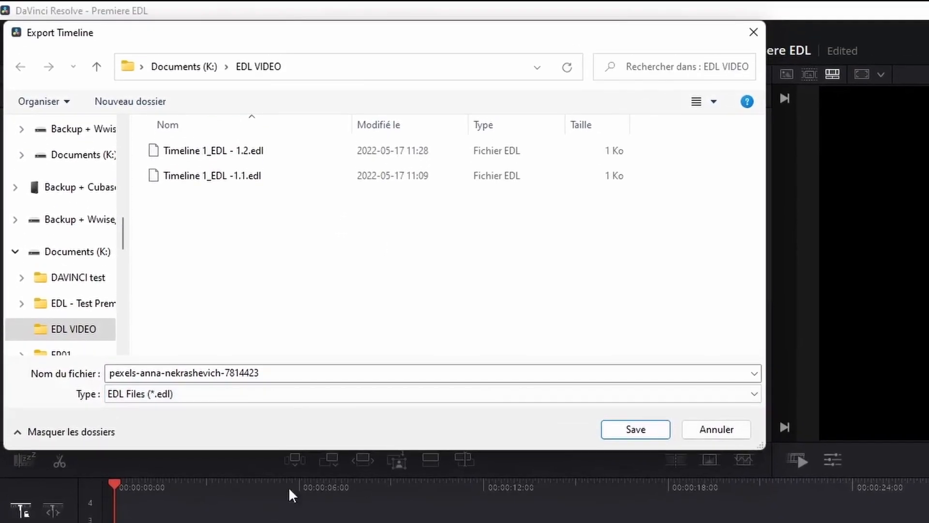
triple_click(284, 350)
type("Premiere ")
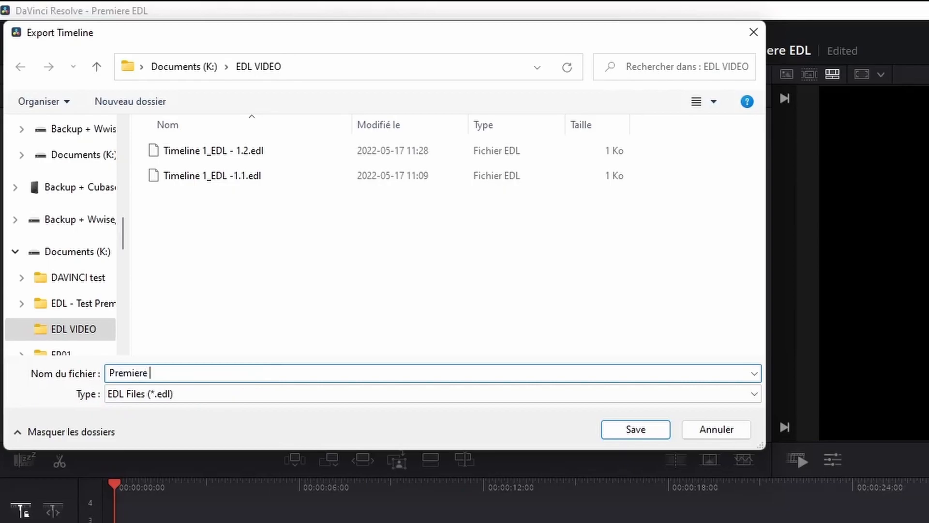
type("to Davinci - EDL 2.3")
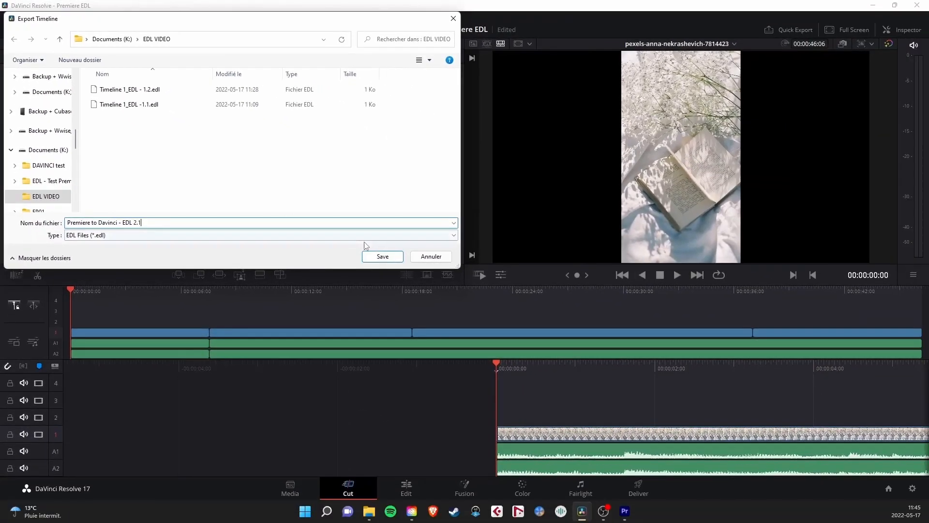
left_click(625, 430)
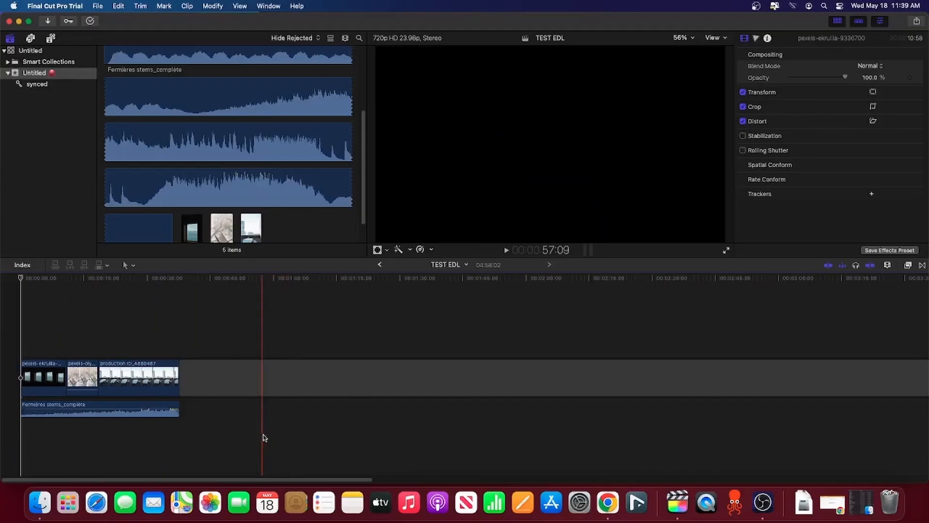
In Final Cut Pro, play through parts of the TEST EDL timeline and return the playhead to the start
left_click(237, 380)
left_click_drag(22, 280, 65, 281)
key("space")
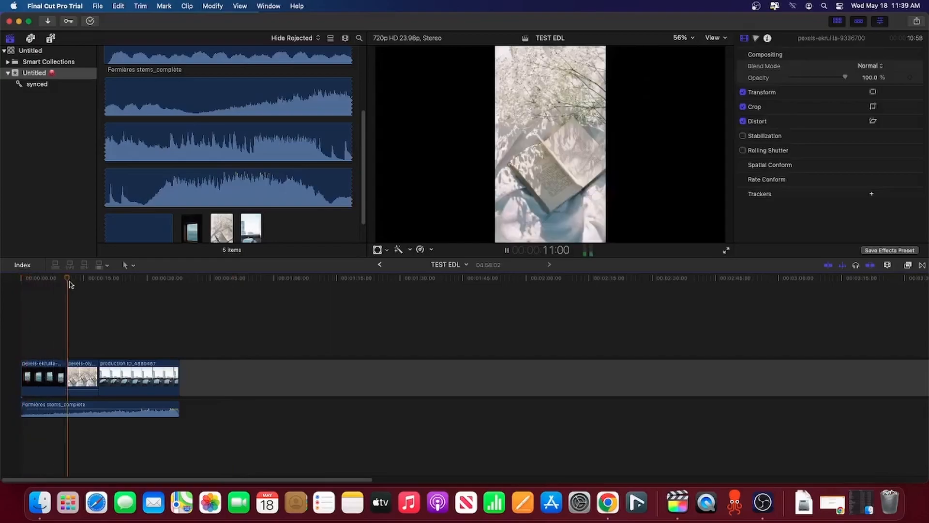
left_click(105, 279)
key("space")
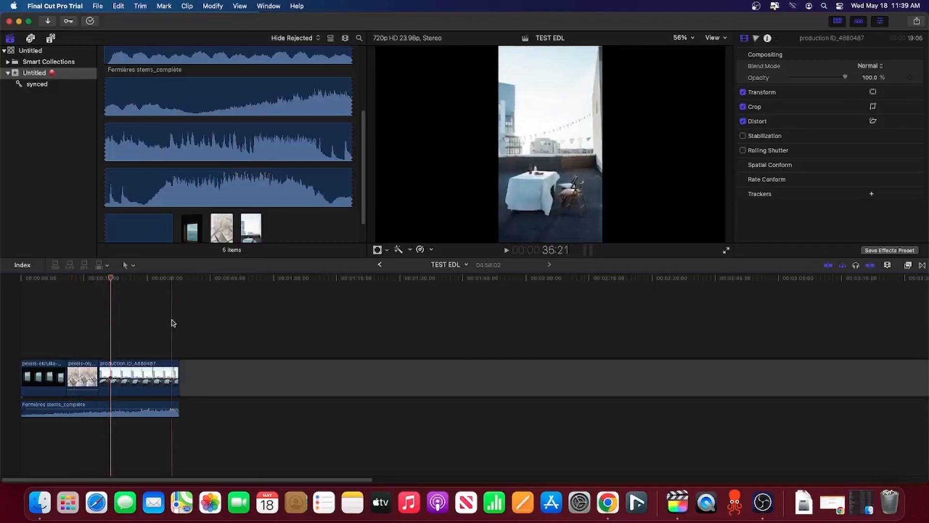
left_click_drag(111, 279, 21, 280)
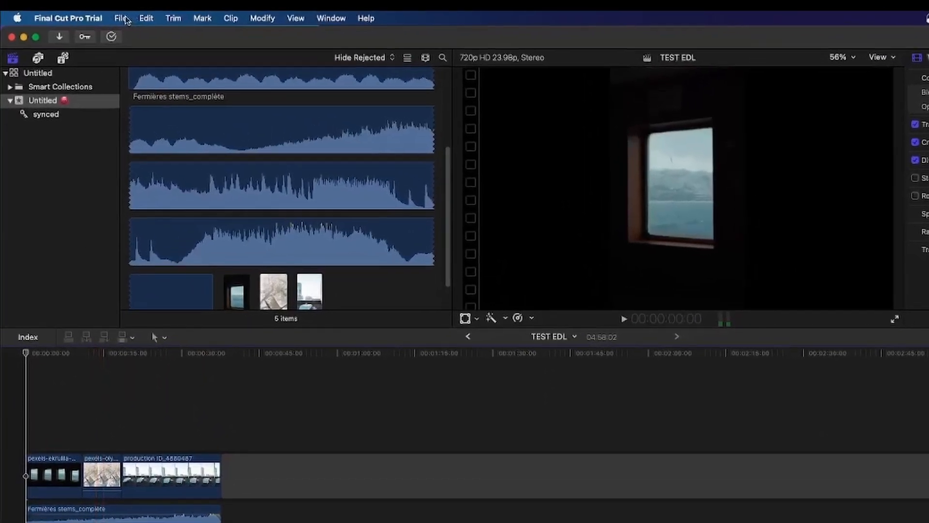
Export the TEST EDL project as XML version 1.10 to the EDL VIDEO folder, named "TEST EDL-Final cut 1.1"
left_click(101, 7)
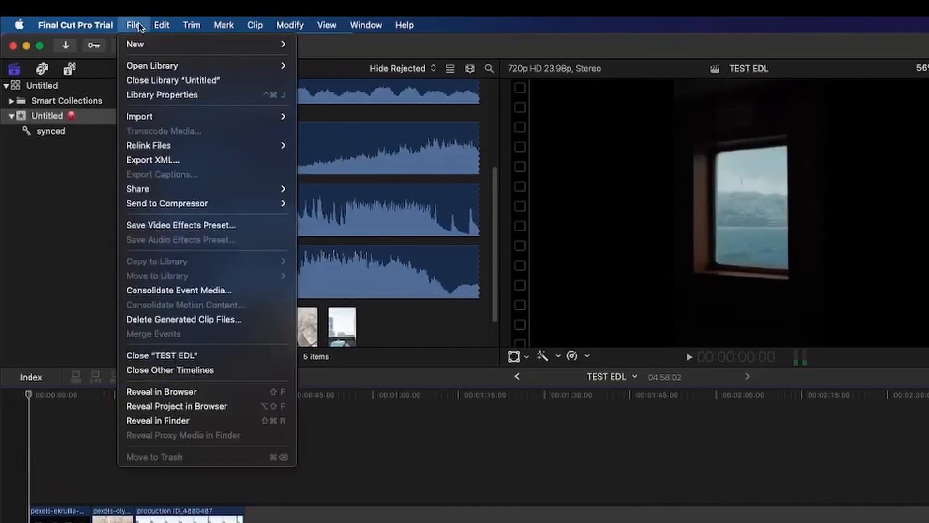
left_click(201, 161)
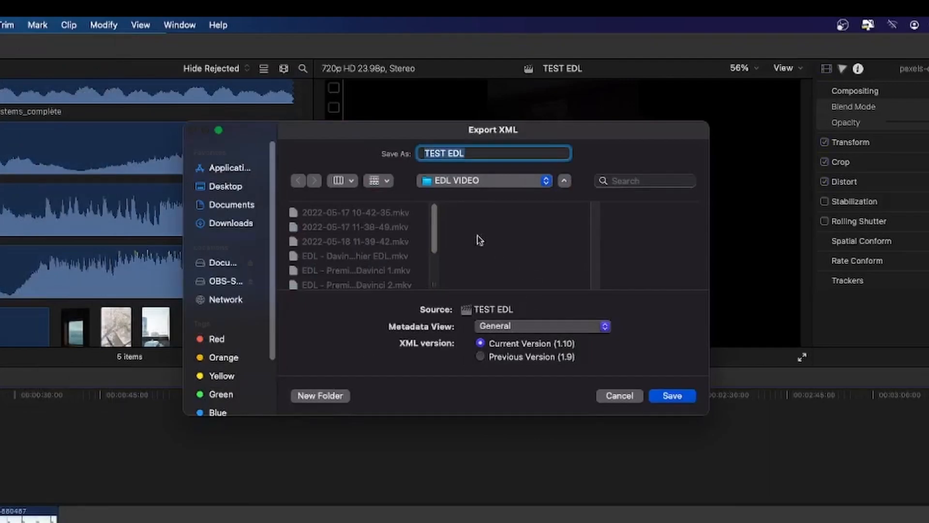
left_click(223, 262)
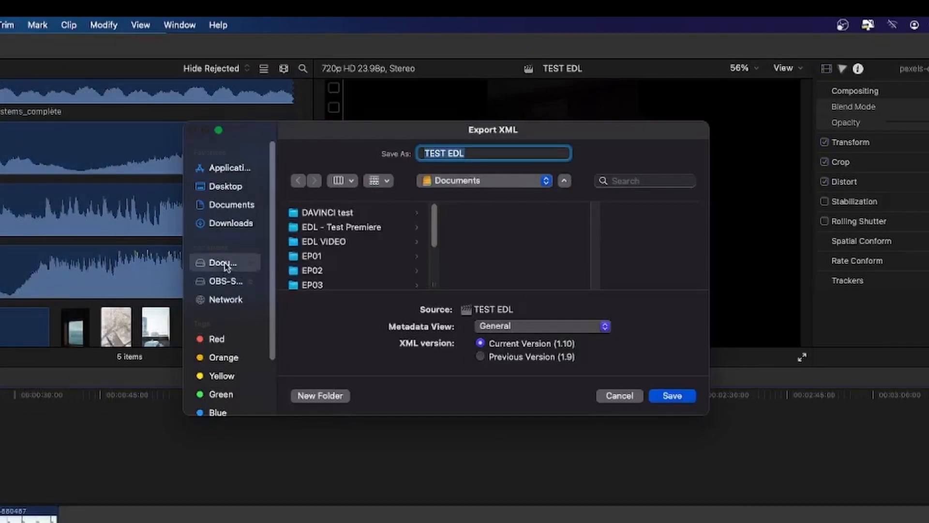
left_click(346, 242)
scroll(514, 225, "down", 5)
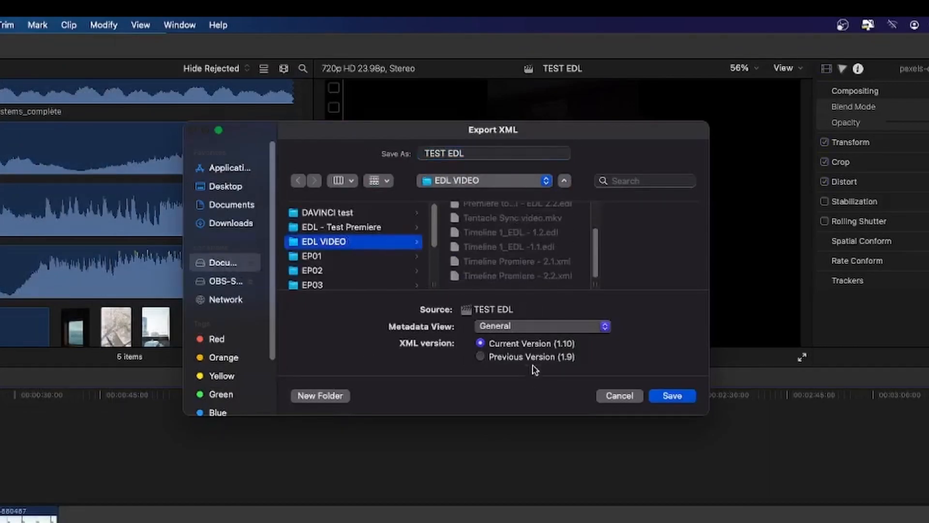
left_click(477, 153)
type("-Final cut 1.1")
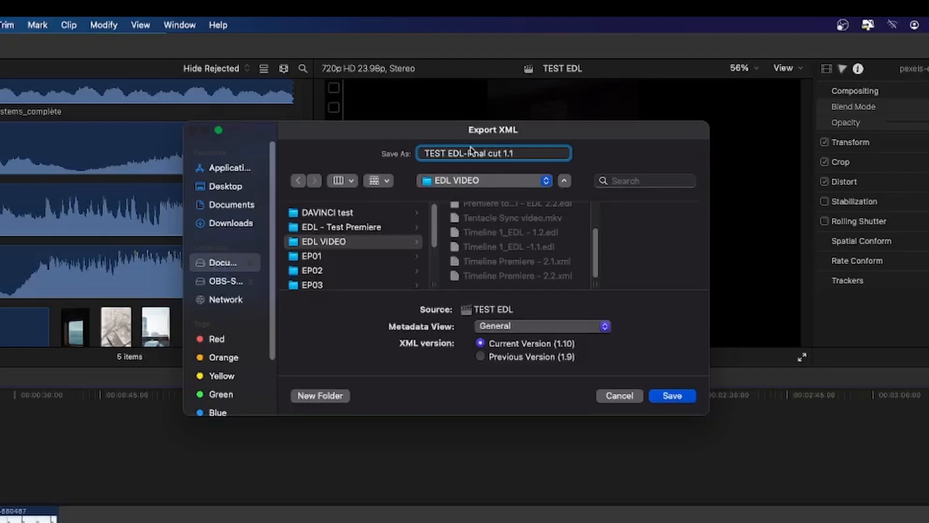
left_click(677, 398)
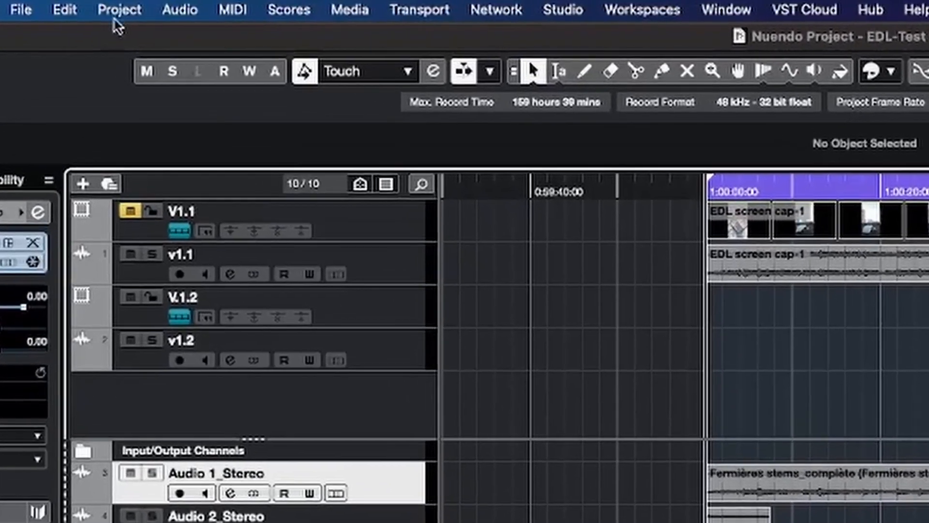
In Nuendo, open ReConform and add "EDL 1.1.edl" to the Old EDL list with no destination offset
left_click(113, 7)
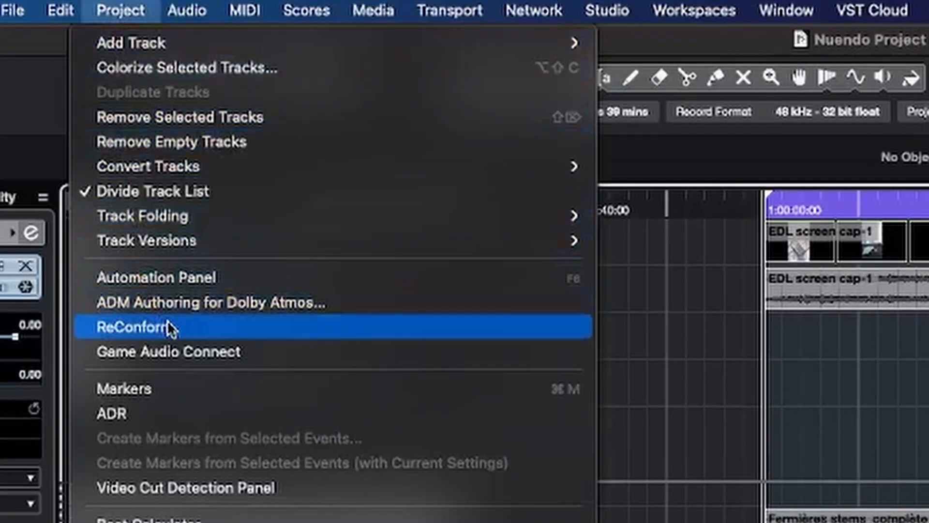
left_click(235, 329)
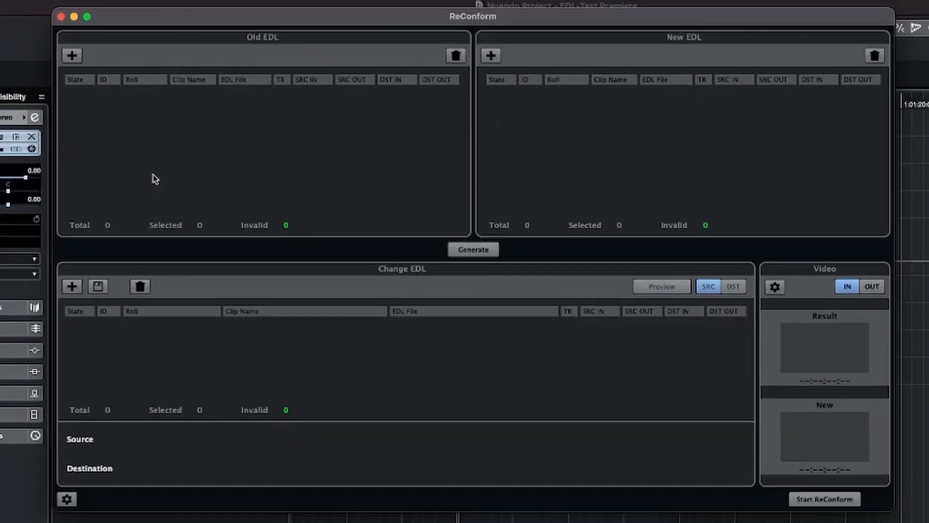
left_click(72, 56)
left_click(694, 198)
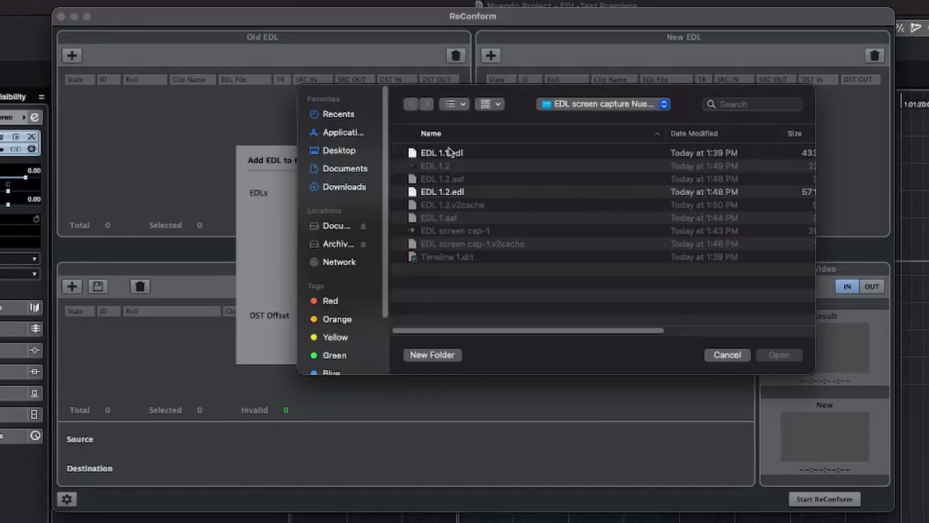
left_click(455, 158)
left_click(777, 352)
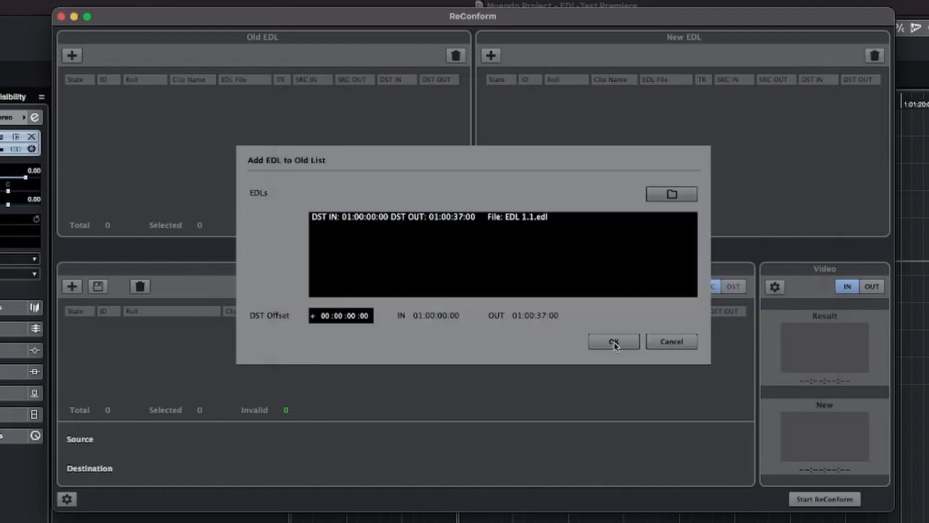
left_click(614, 341)
Add "EDL 1.2.edl" to the New EDL list
left_click(492, 56)
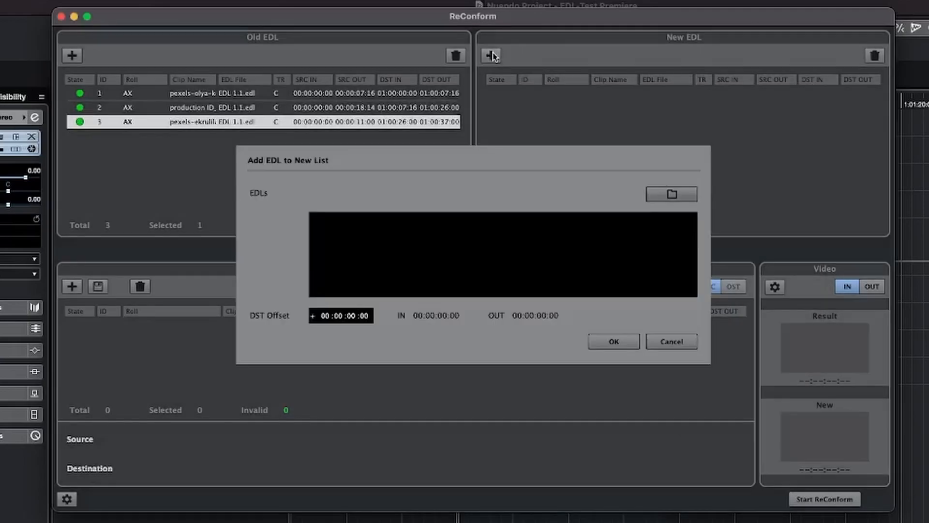
left_click(671, 194)
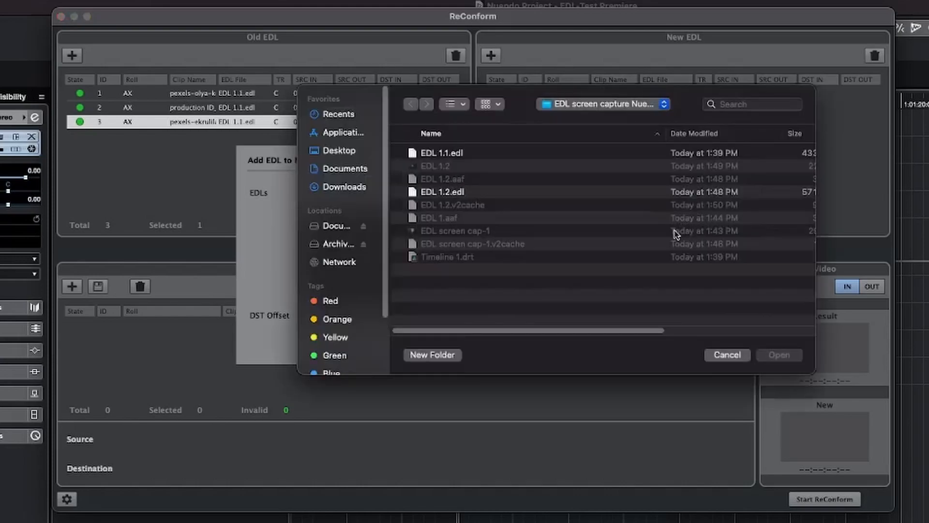
left_click(461, 193)
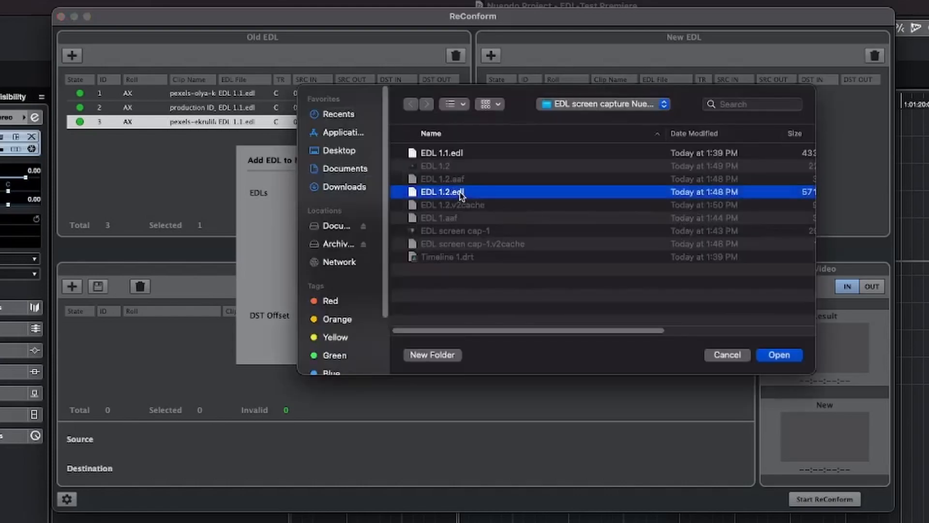
left_click(770, 356)
left_click(614, 342)
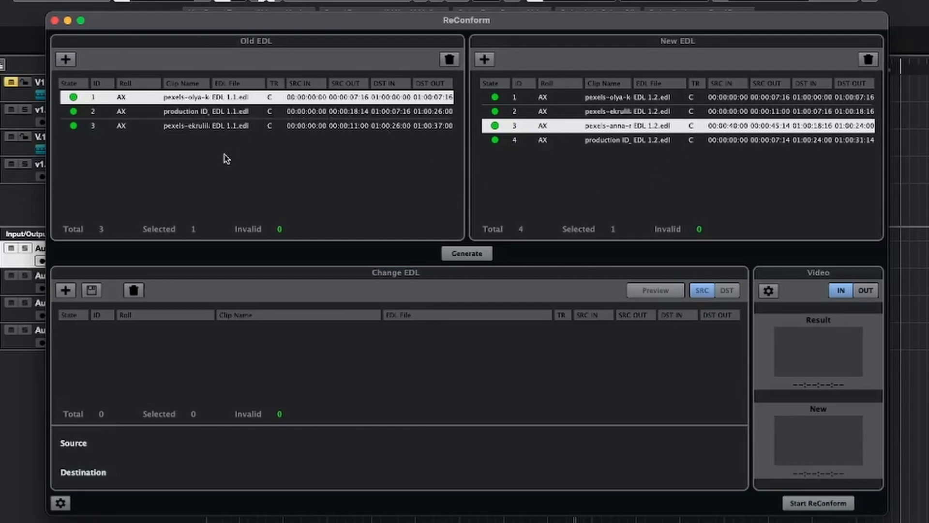
Generate the Change EDL and compare the result and new video pictures for its individual clips
left_click(456, 254)
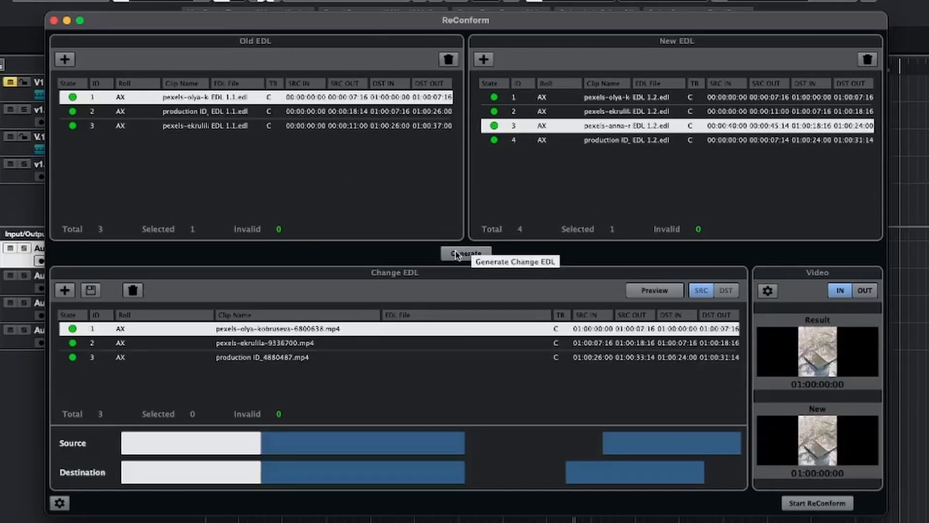
left_click(318, 344)
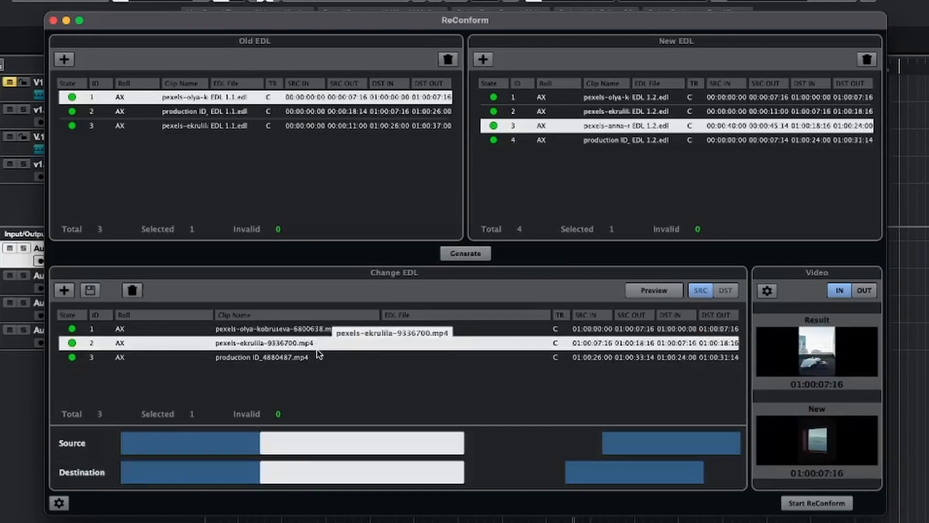
left_click(318, 358)
left_click(320, 344)
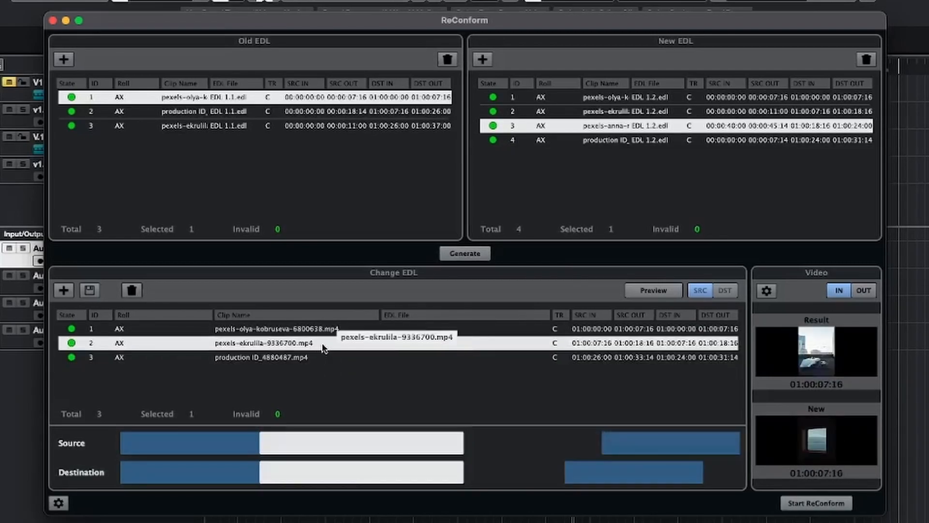
left_click(323, 329)
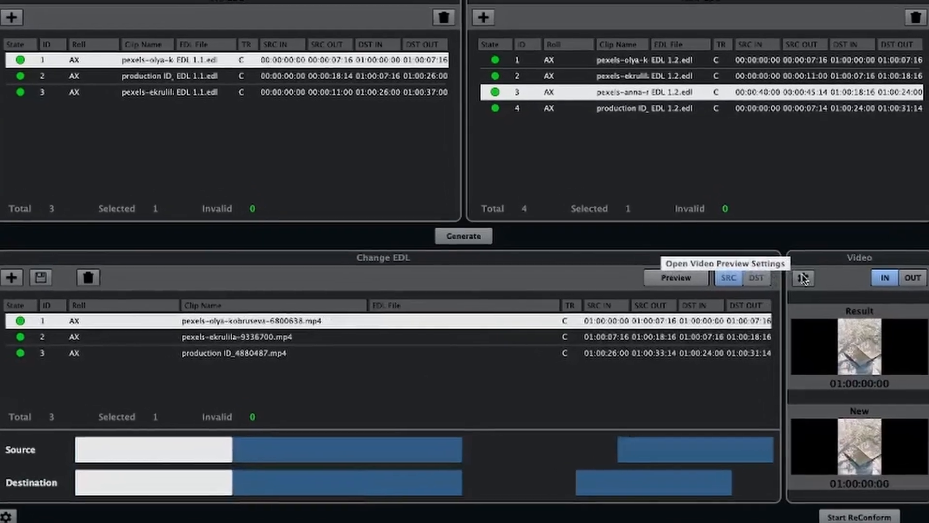
Check the old and new video track assignment and the new video file's start time in the video preview settings
left_click(768, 290)
left_click(615, 113)
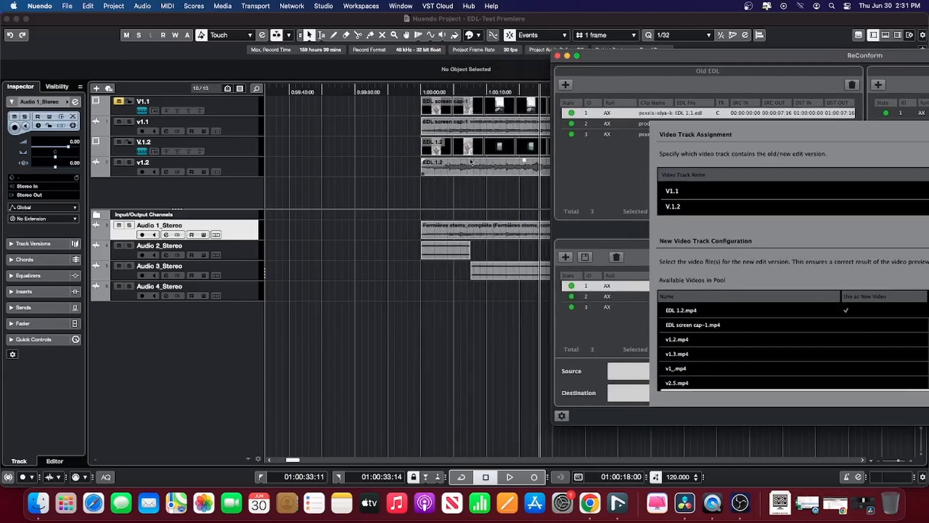
left_click_drag(703, 60, 218, 43)
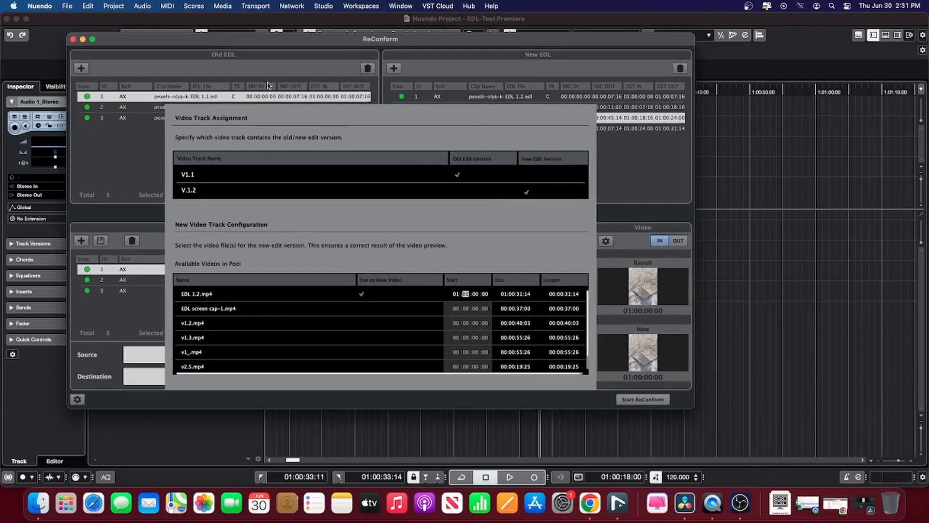
left_click(638, 211)
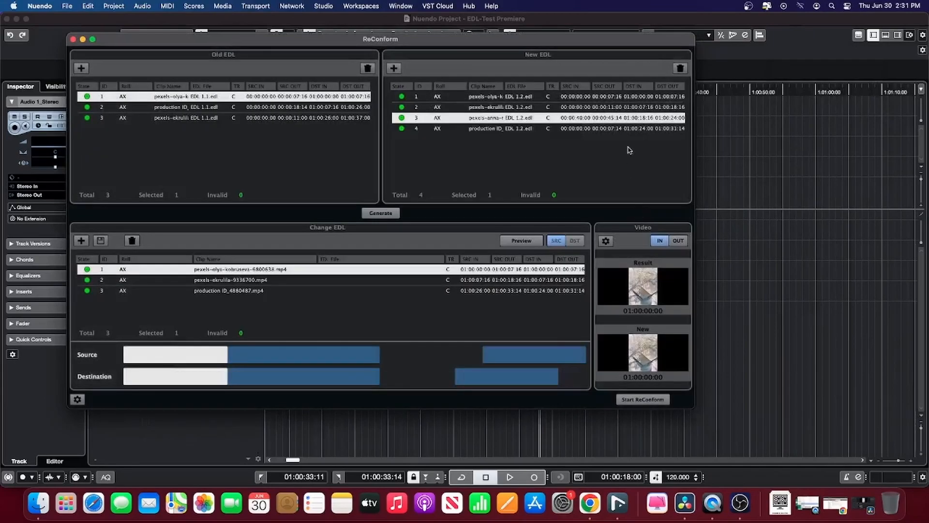
Uncover the timeline behind ReConform, run the reconform on the project, and close ReConform
left_click_drag(672, 43, 314, 41)
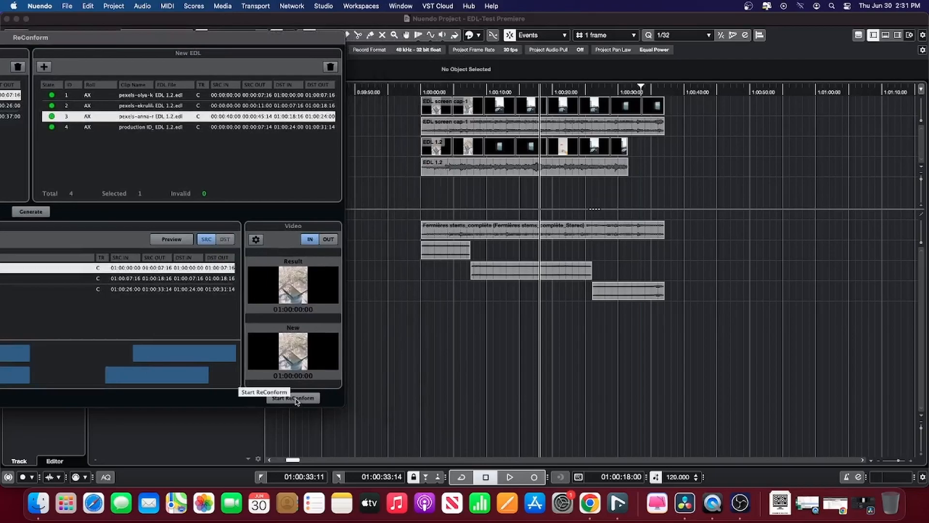
left_click(293, 398)
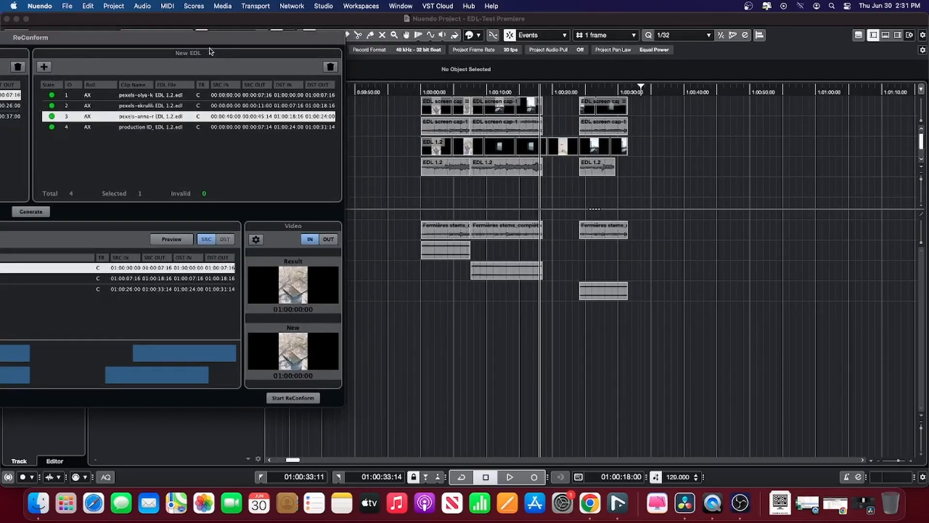
left_click_drag(168, 39, 599, 48)
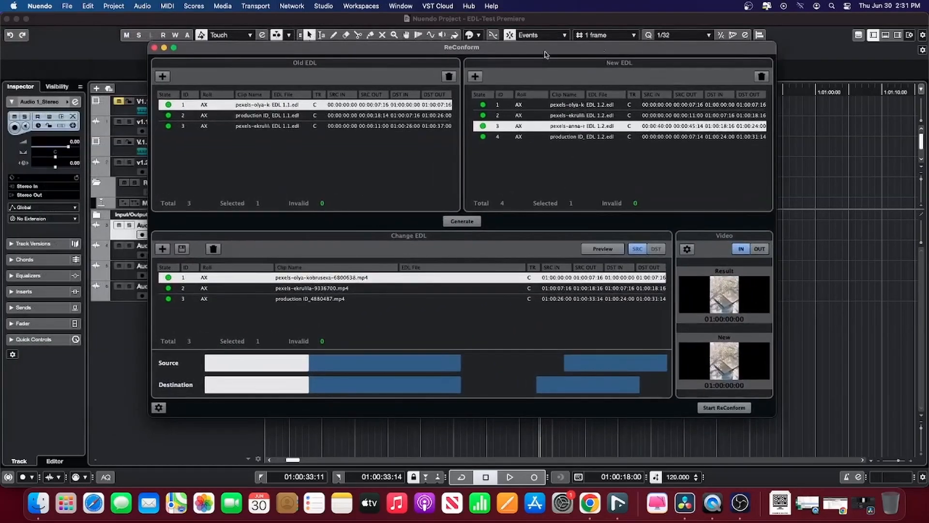
left_click(154, 47)
Display the video picture and scrub through the reconformed timeline to check its cuts against the EDL 1.2 video
left_click(469, 147)
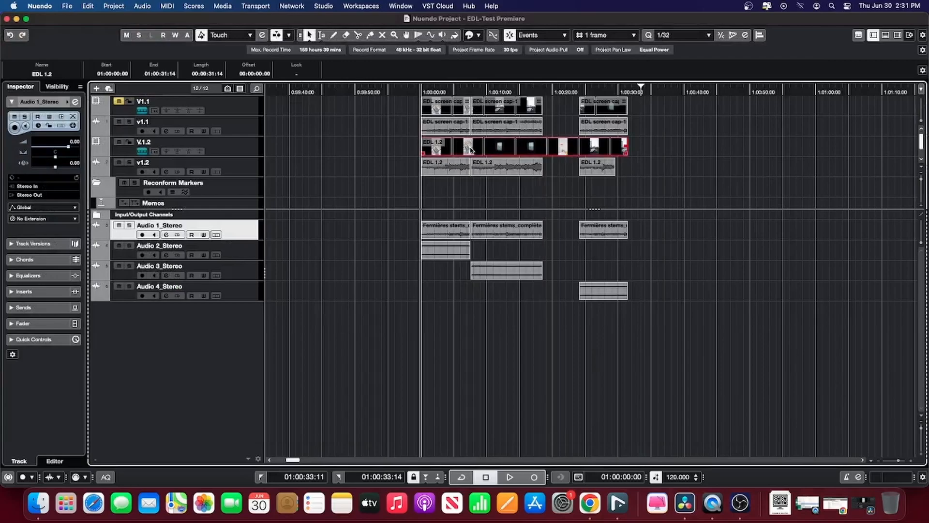
key("F8")
left_click_drag(422, 89, 427, 90)
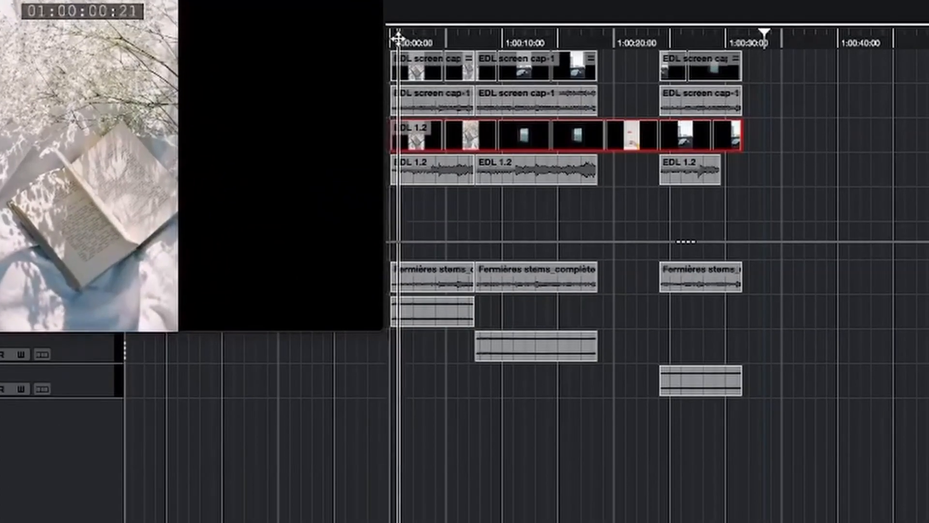
left_click_drag(398, 37, 497, 63)
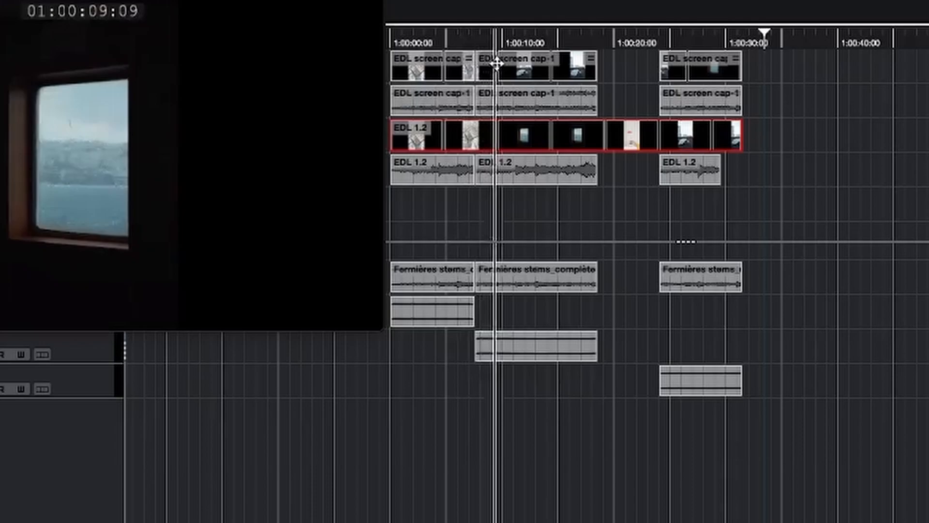
left_click_drag(497, 63, 745, 81)
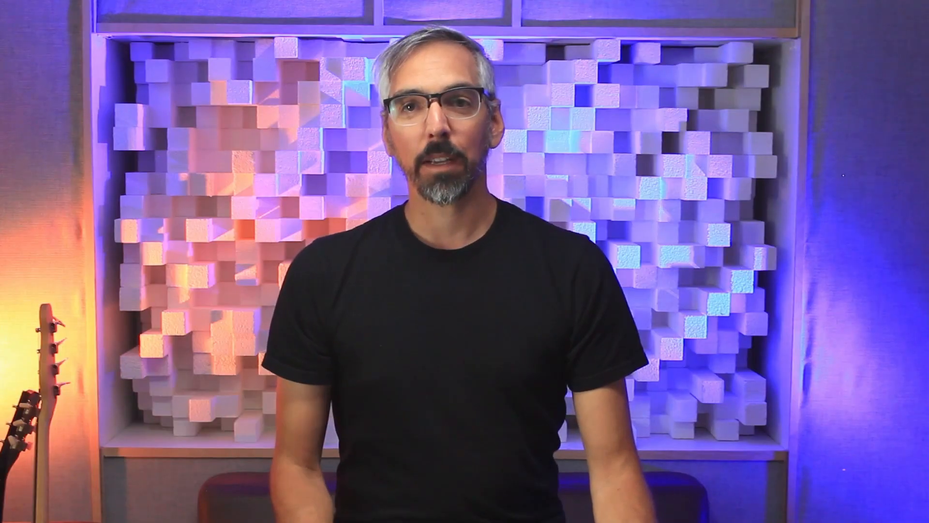